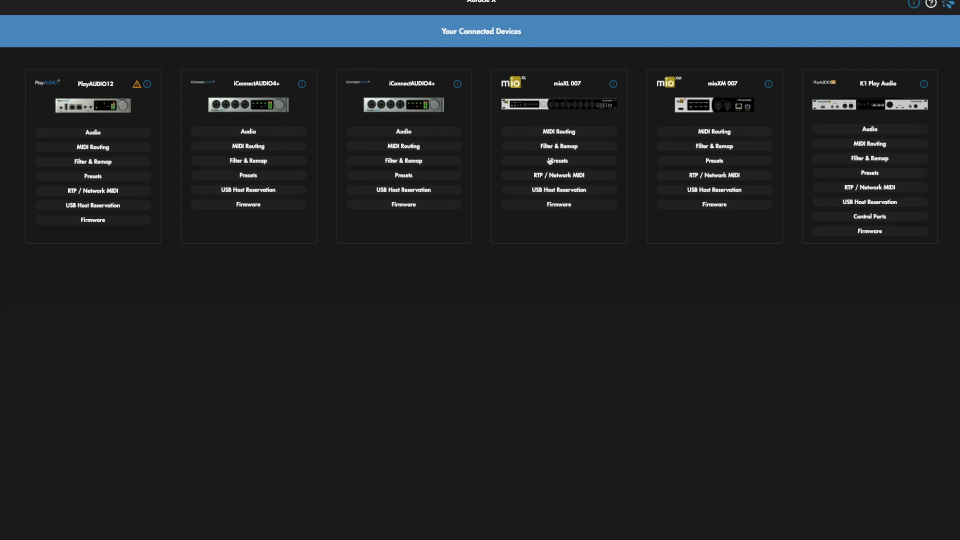
Open MIDI Routing on the mioXL 007 card to reach its Preset 1 routing page
left_click(553, 131)
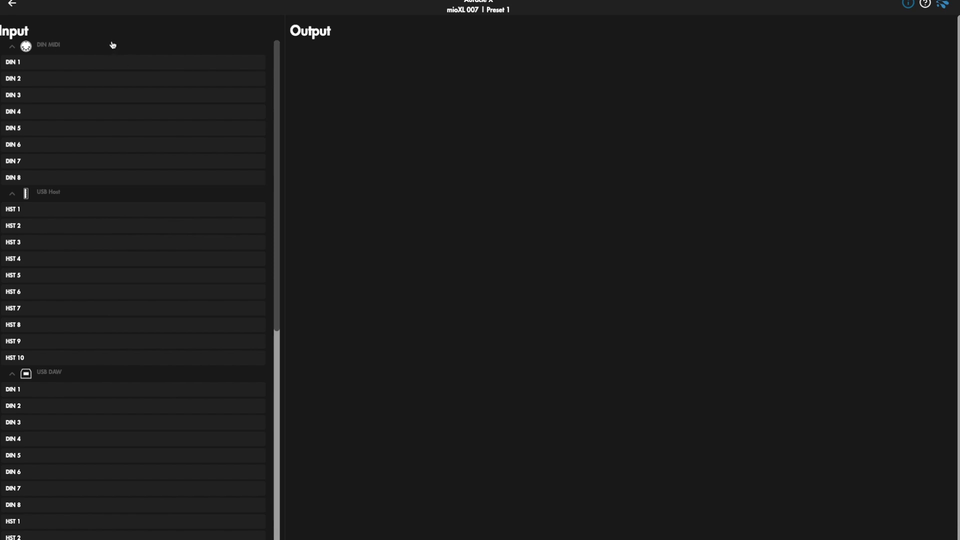
Rename the DIN 1 port to DRUMS and DIN 2 to GTR 1
left_click(74, 62)
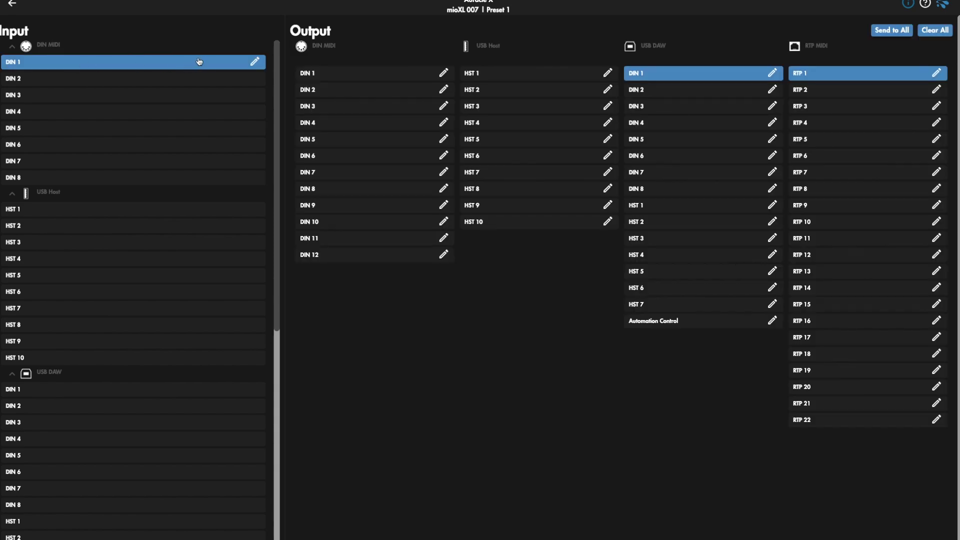
left_click(255, 62)
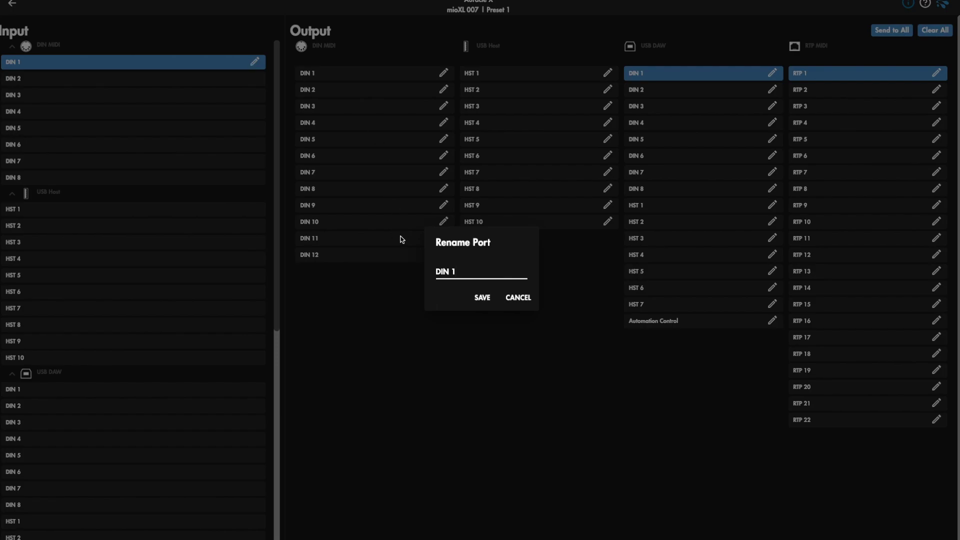
left_click_drag(484, 271, 408, 274)
type("DRUMS")
key("Return")
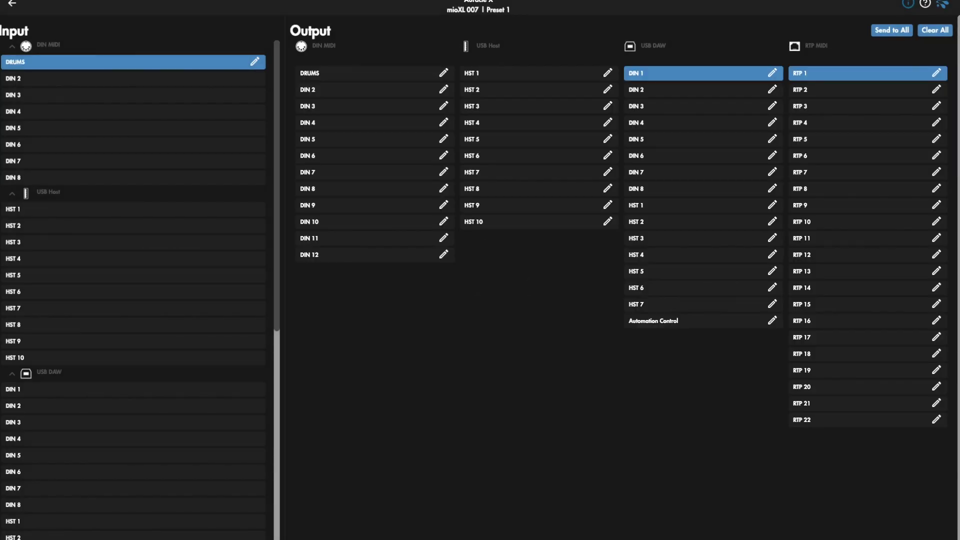
left_click(254, 78)
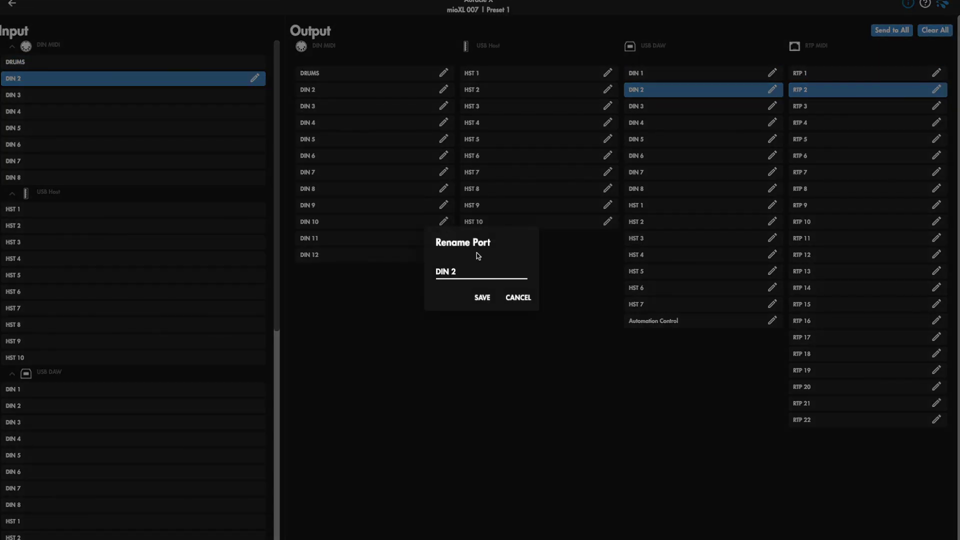
left_click_drag(463, 271, 376, 271)
type("GTR 1")
key("Return")
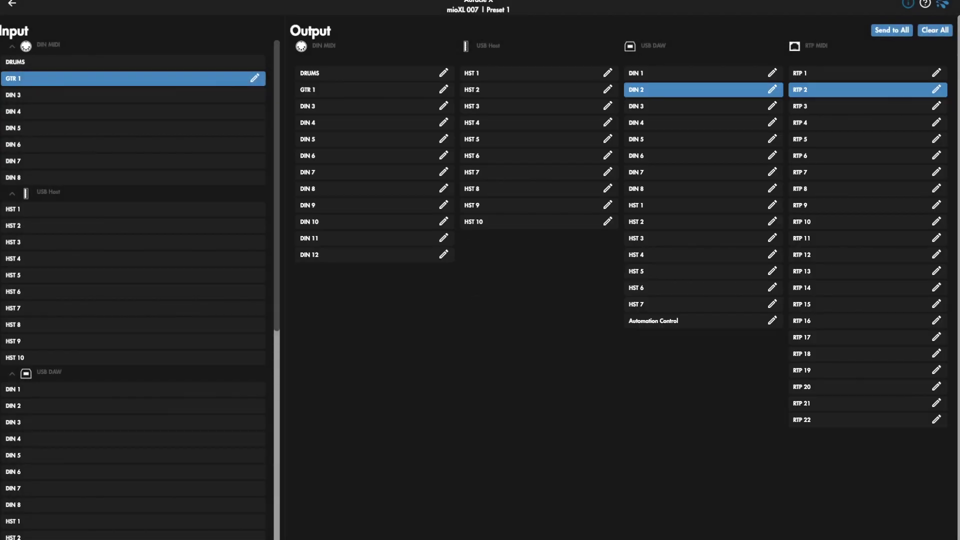
Rename the DIN 3 port to GTR 2 and DIN 4 to BASS
left_click(210, 99)
left_click(254, 95)
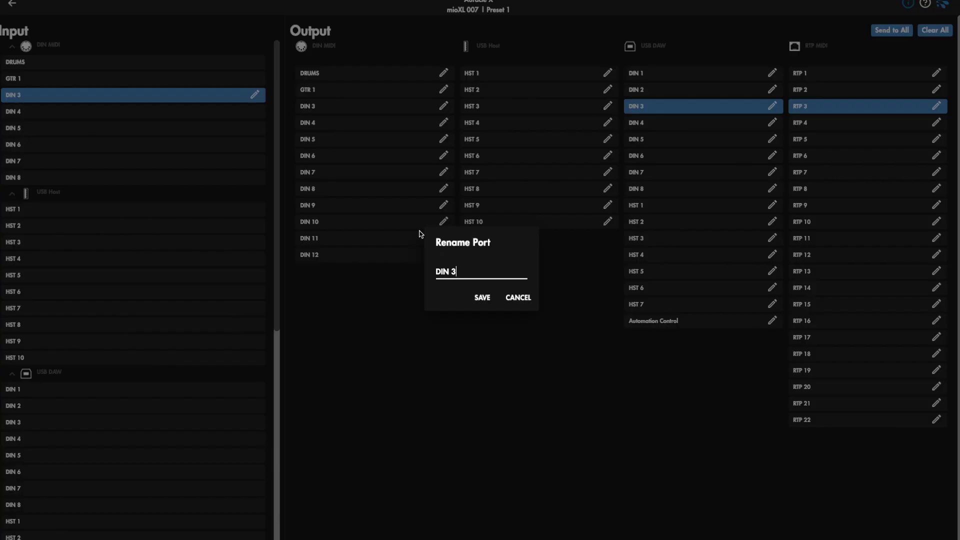
left_click(458, 270)
type("GTR 2")
key("Return")
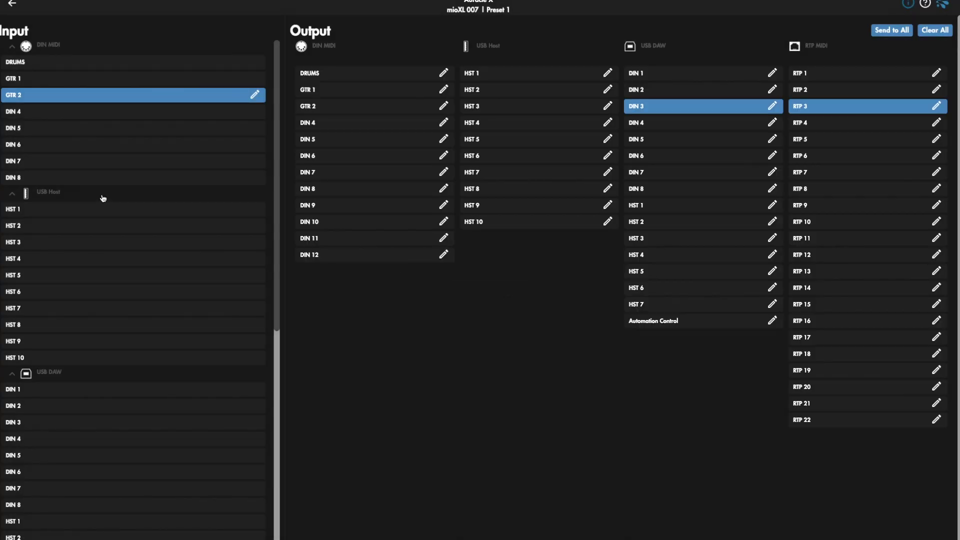
left_click(180, 115)
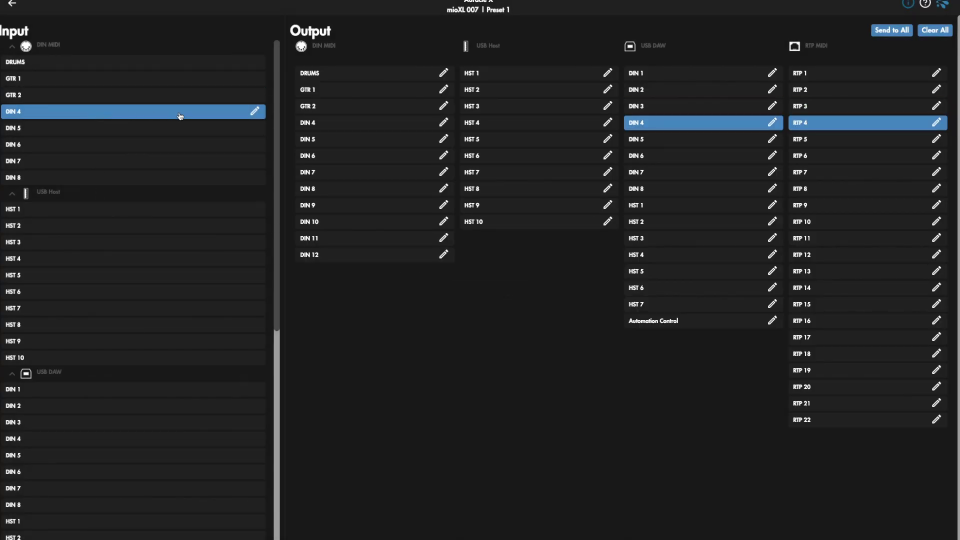
left_click(255, 111)
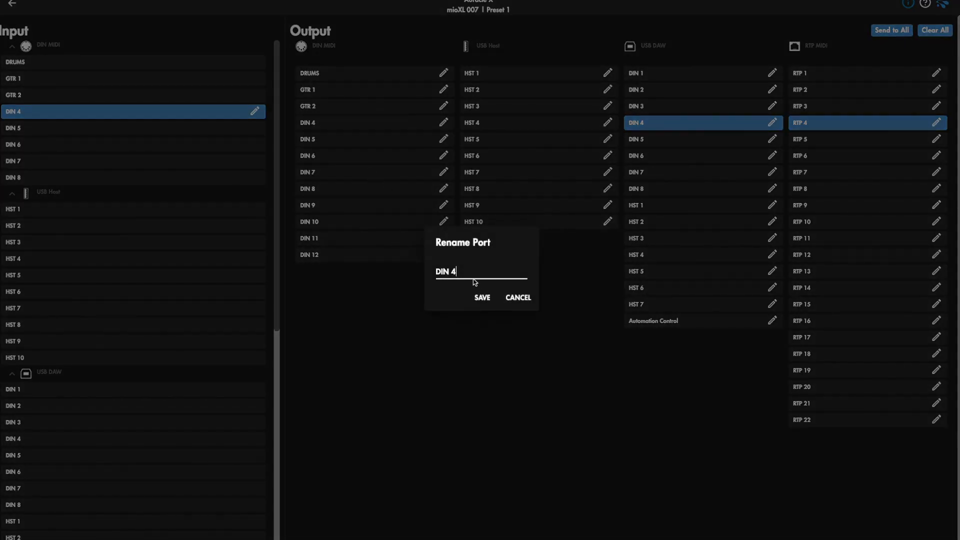
left_click_drag(453, 271, 374, 267)
type("BASS")
key("Return")
Rename the DIN 5 port to FOH
left_click(76, 129)
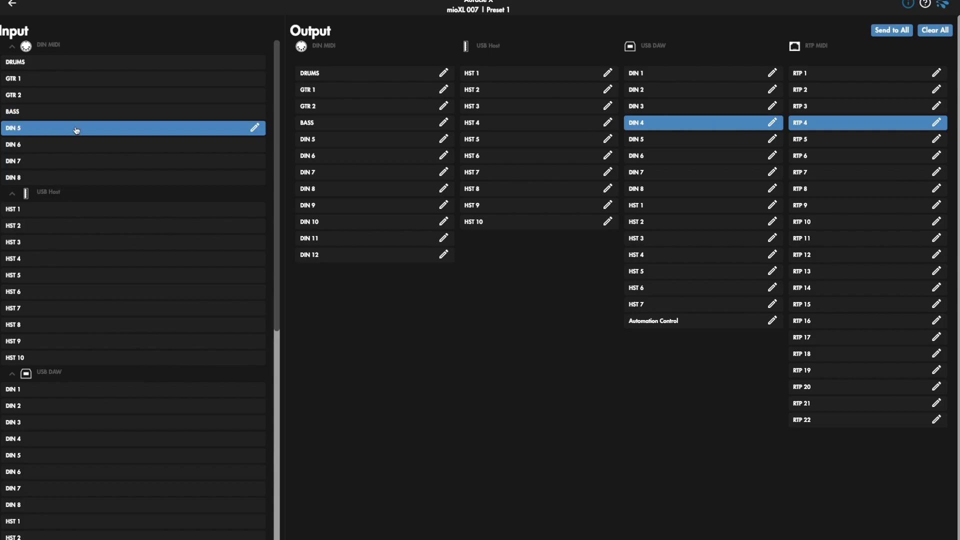
left_click(255, 127)
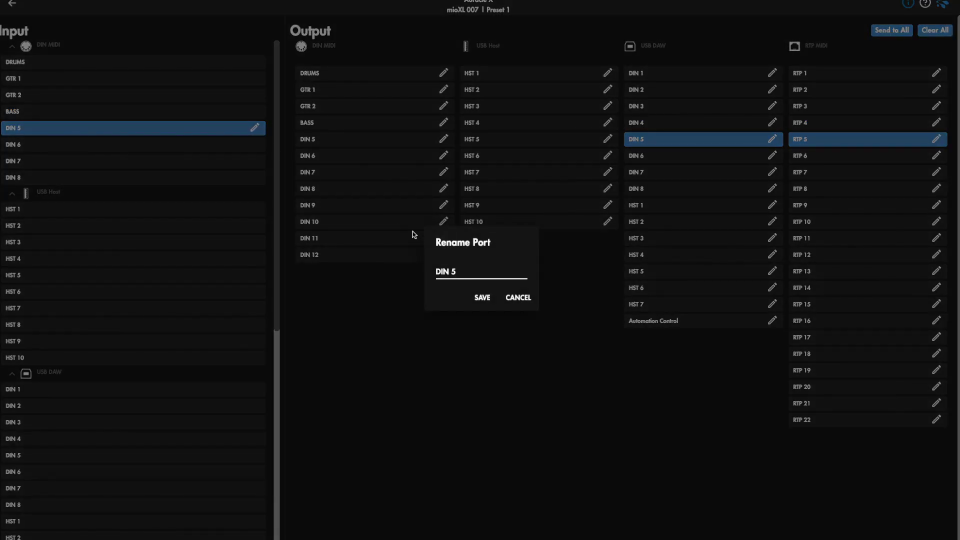
left_click_drag(481, 272, 398, 272)
type("FOH")
key("Return")
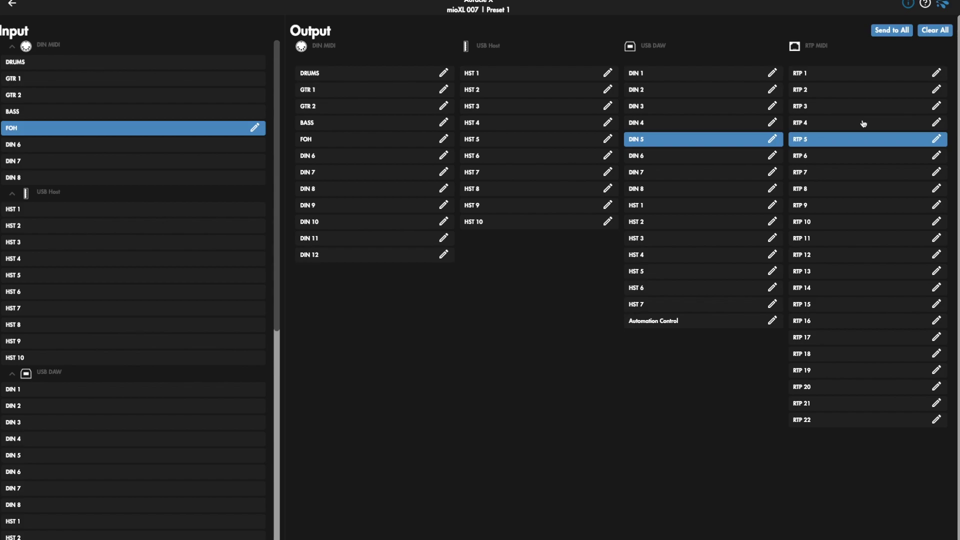
With the DRUMS input selected, rename the RTP 1 output to Drums A
left_click(142, 70)
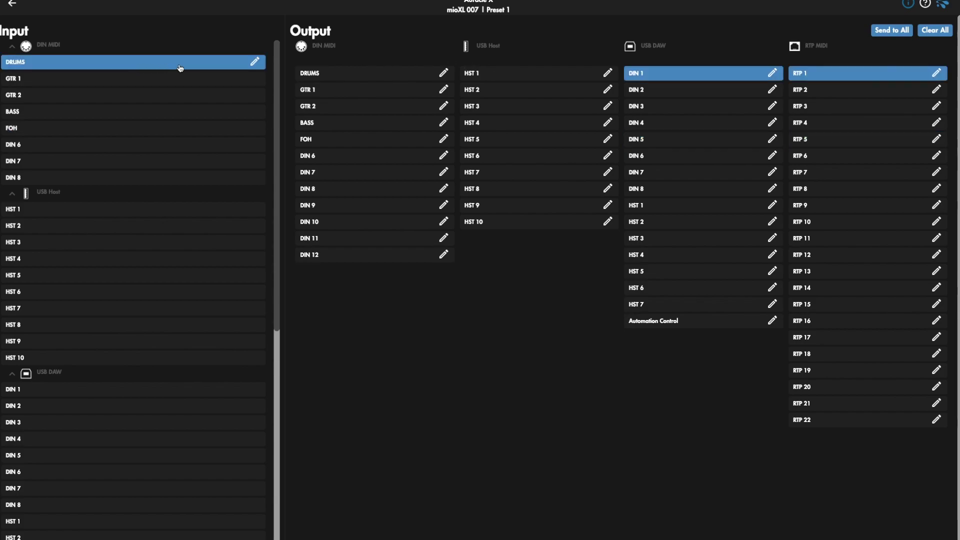
left_click(935, 74)
left_click_drag(467, 274, 407, 269)
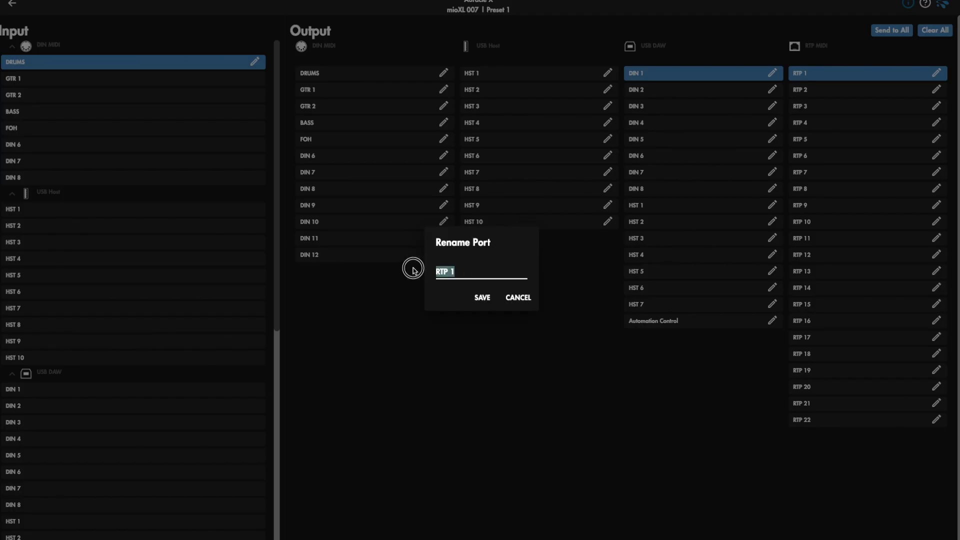
type("Drums A")
key("Return")
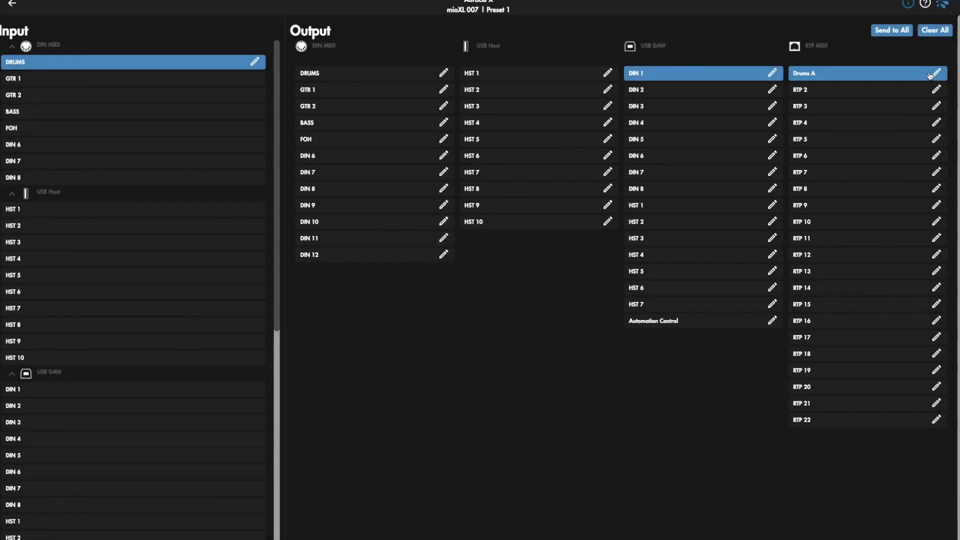
Route DRUMS to RTP 2 as well and rename RTP 2 to Drums B
left_click(876, 90)
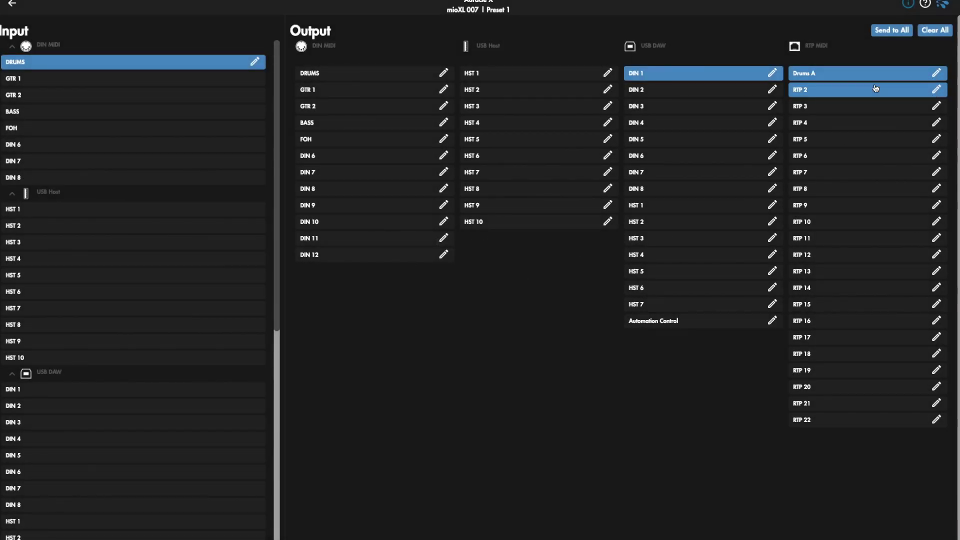
left_click(935, 89)
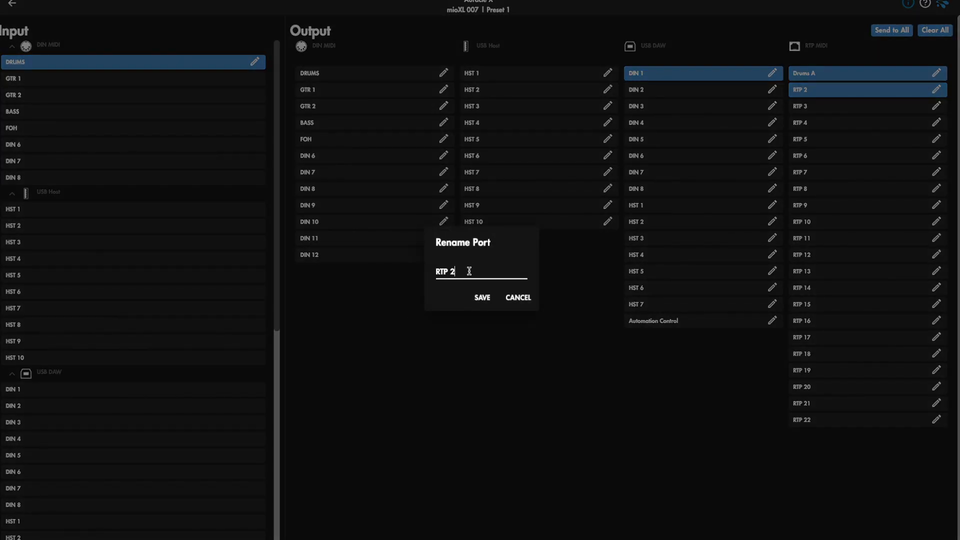
left_click_drag(469, 271, 411, 274)
type("Drums B")
key("Return")
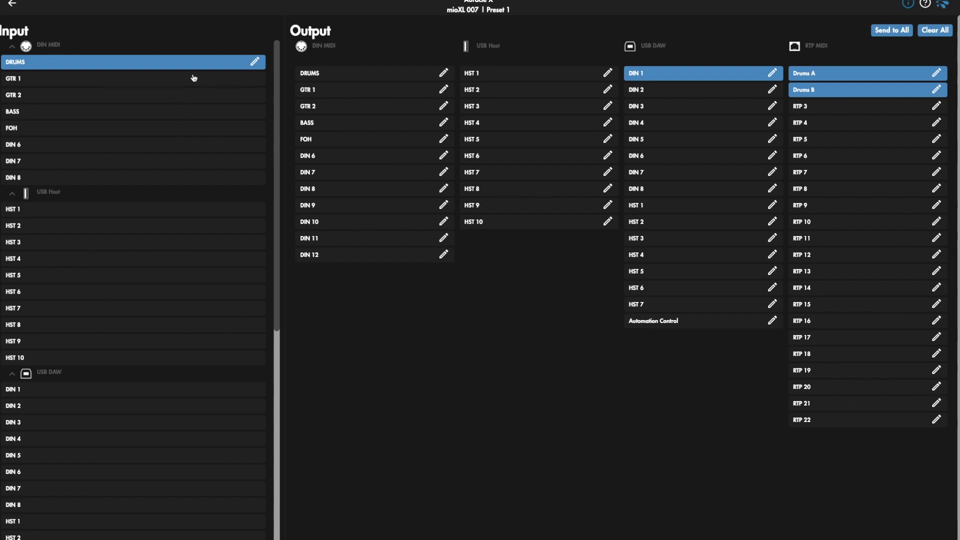
left_click(90, 79)
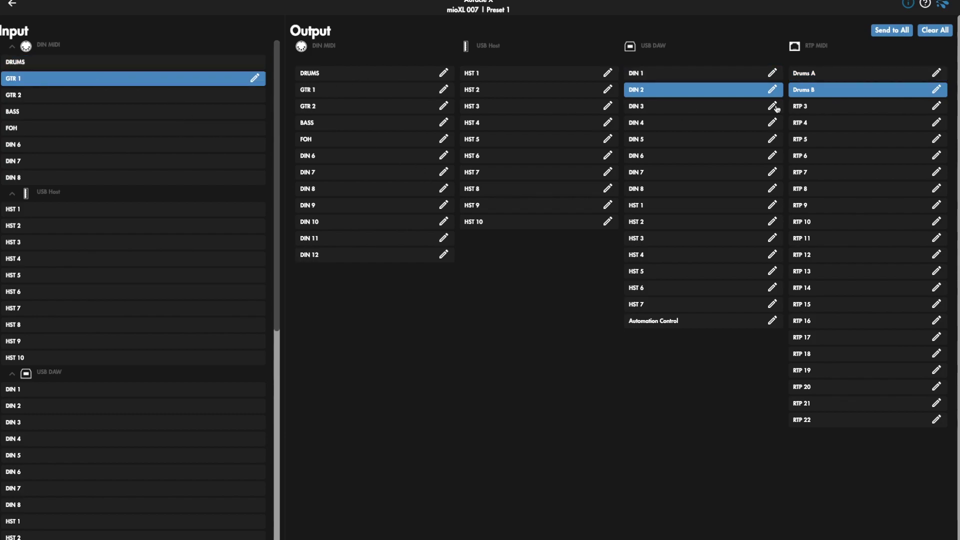
Move the GTR 1 input's route from Drums B to the RTP 3 output
left_click(855, 98)
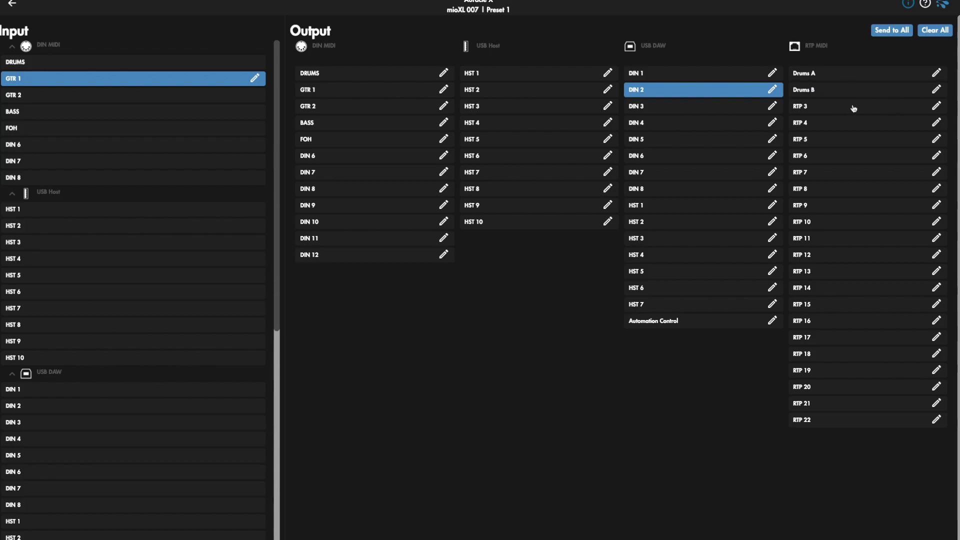
left_click(851, 105)
left_click(120, 62)
left_click(106, 79)
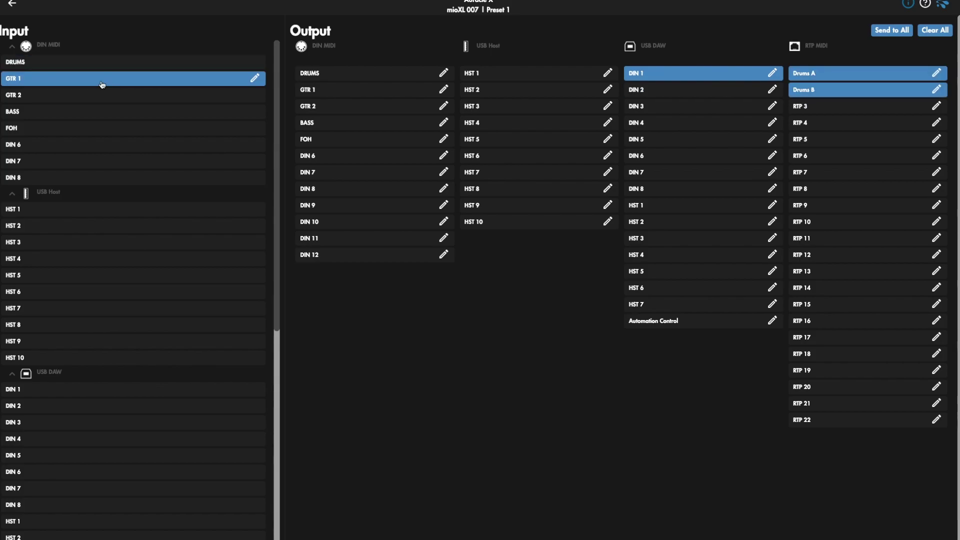
Rename the RTP 3 output to GTRS A and RTP 4 to GTRS B
left_click(936, 106)
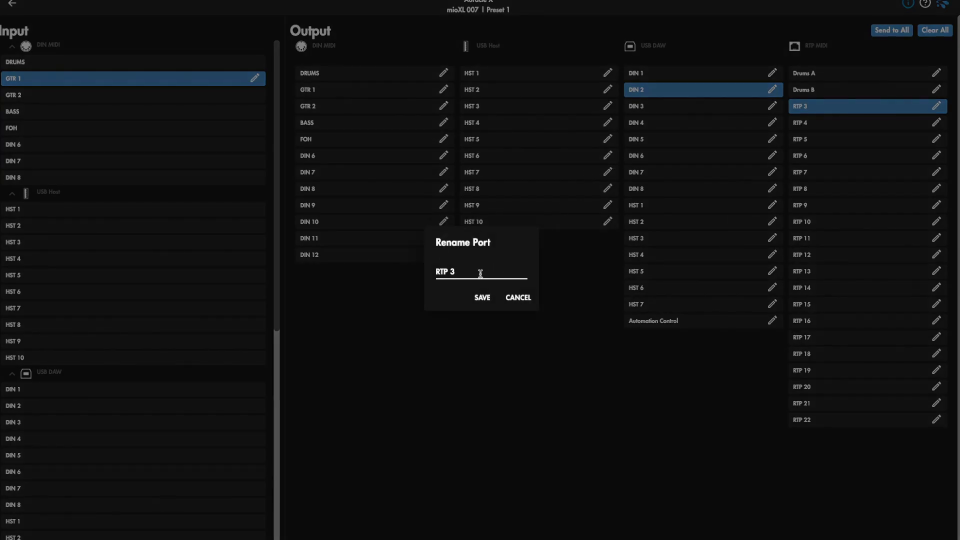
left_click_drag(463, 271, 411, 270)
type("GTRS")
key("Return")
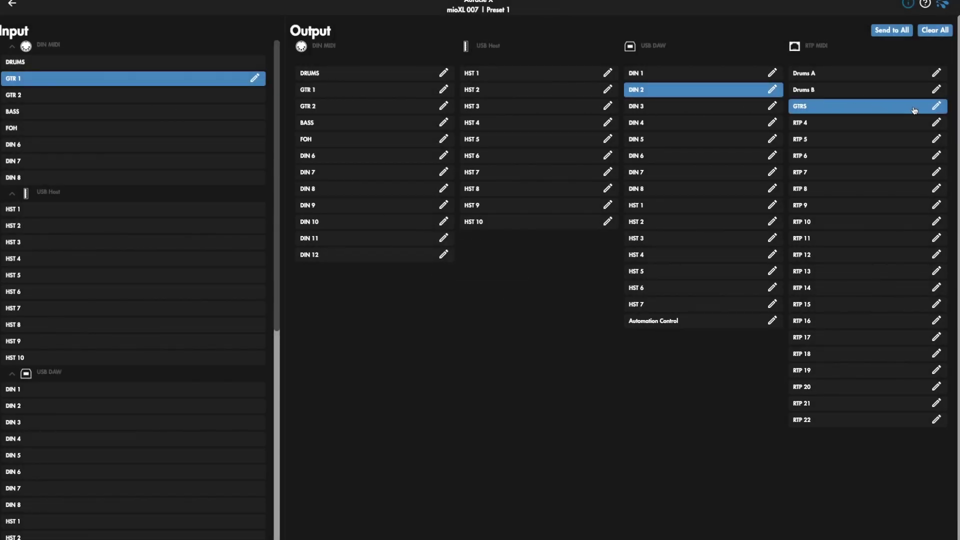
left_click(936, 105)
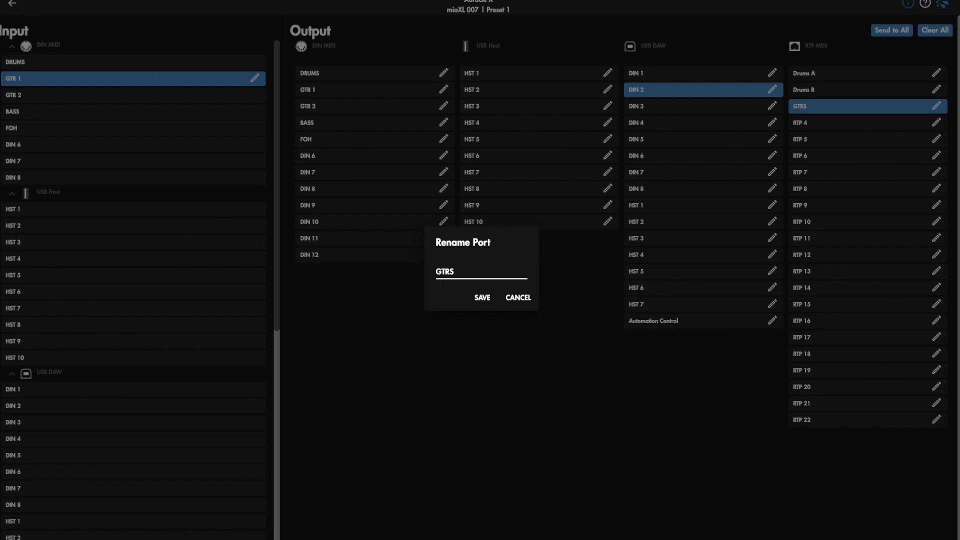
type("A")
key("Return")
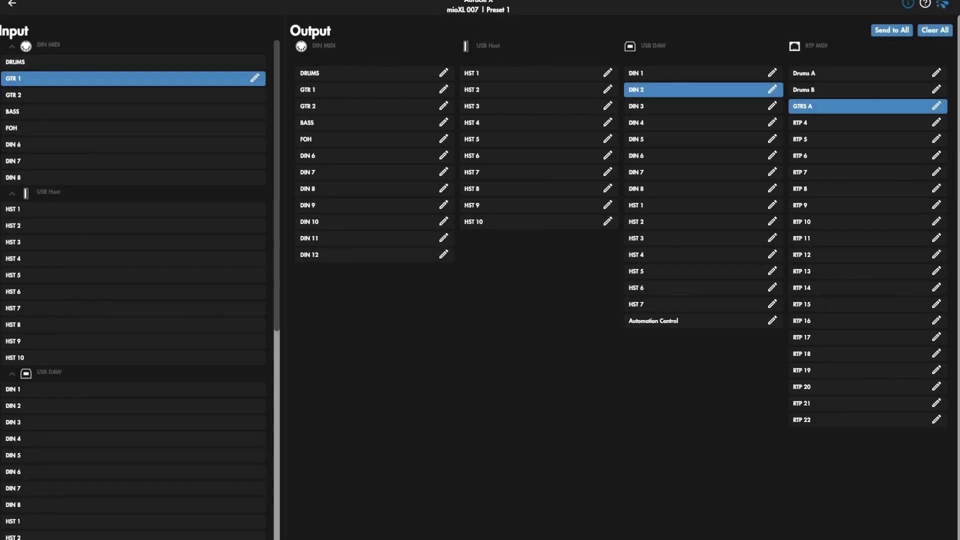
left_click(939, 122)
left_click_drag(464, 270, 387, 268)
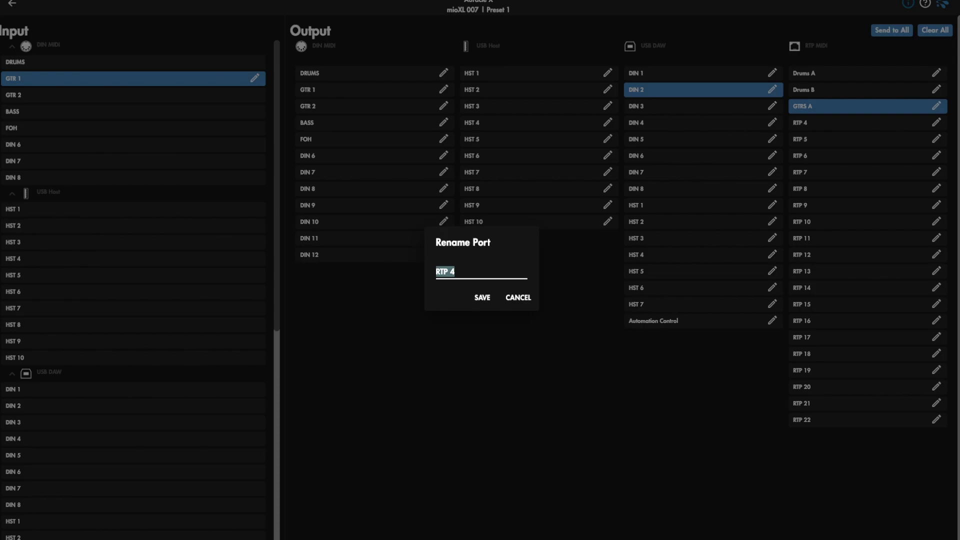
type("GTRS B")
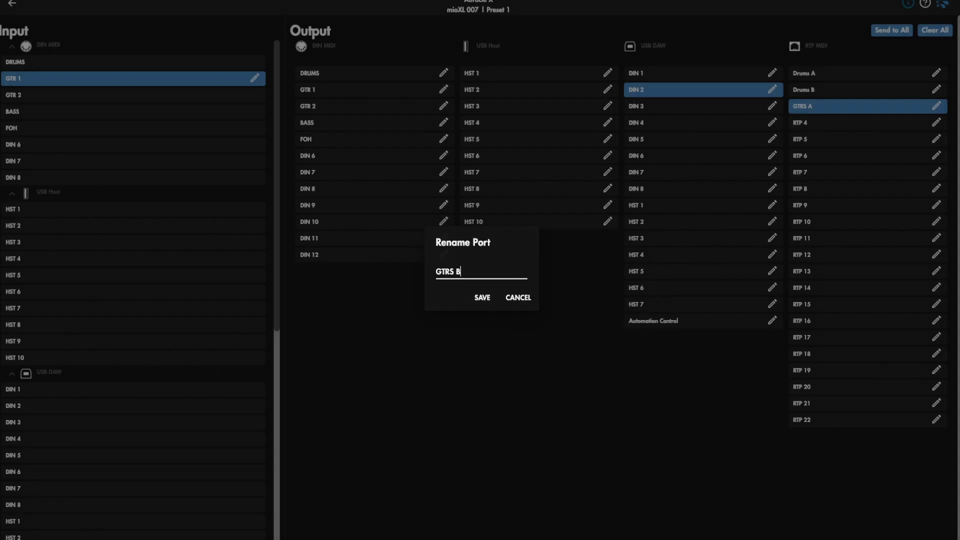
key("Return")
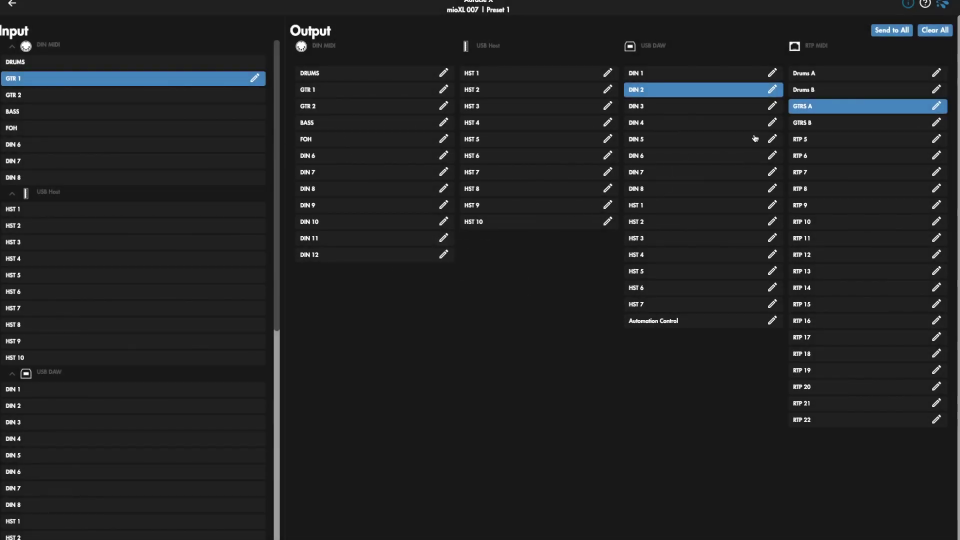
Route GTR 1 and GTR 2 to GTRS B, and adjust the BASS input's RTP routing
left_click(802, 123)
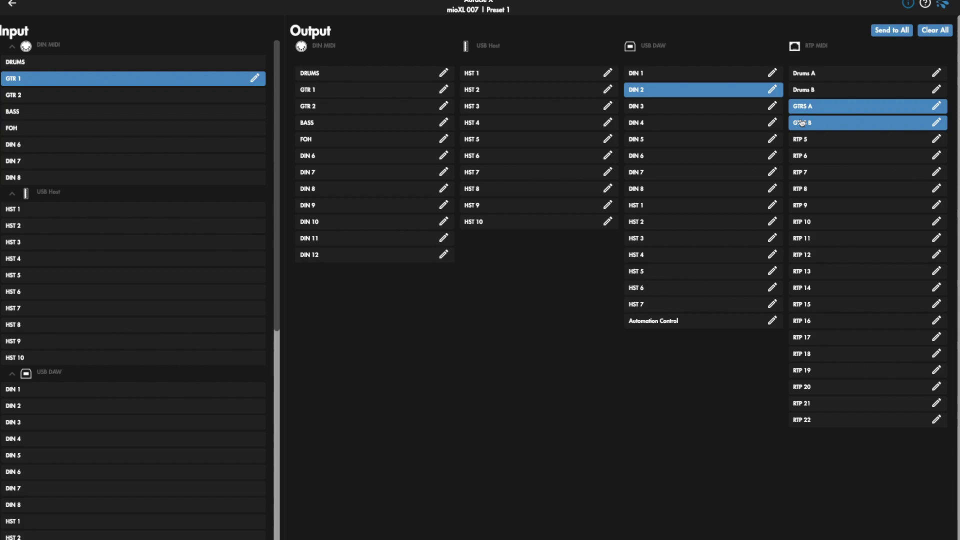
left_click(78, 96)
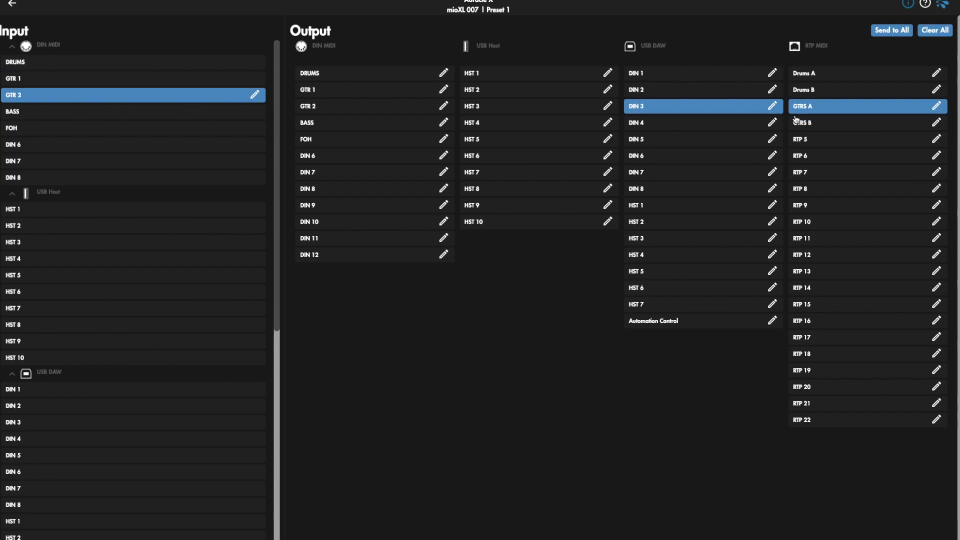
left_click(813, 122)
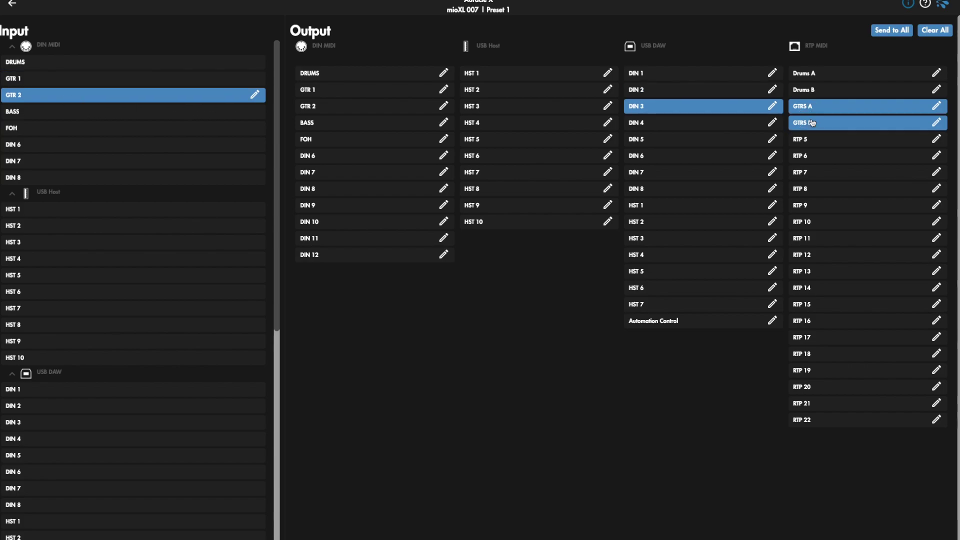
left_click(102, 113)
left_click(832, 108)
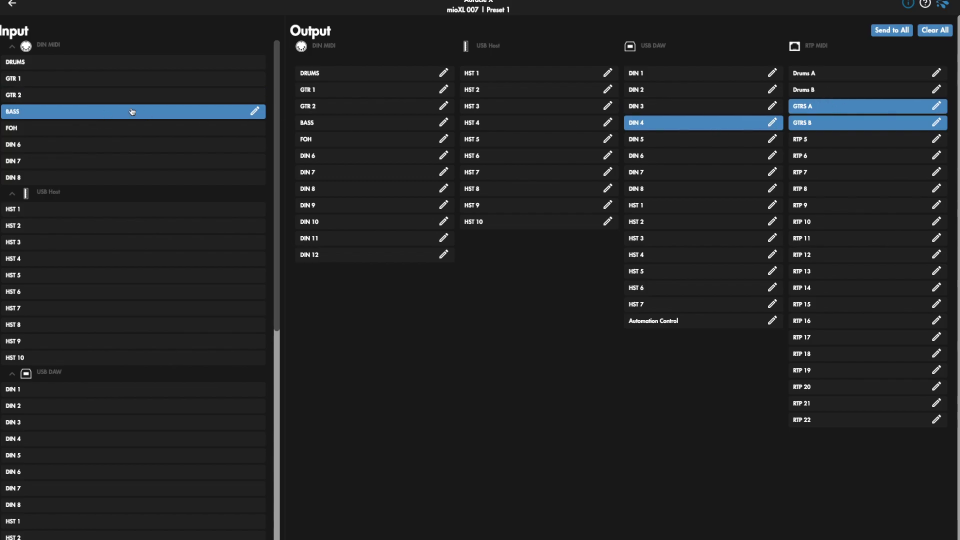
left_click(80, 129)
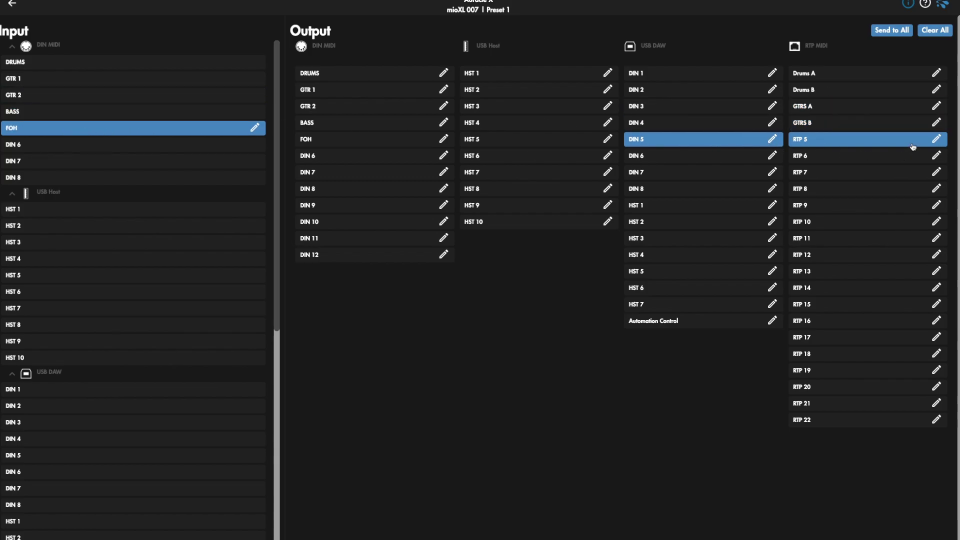
Rename the RTP 5 port to FOH A
left_click(936, 139)
left_click_drag(464, 271, 360, 272)
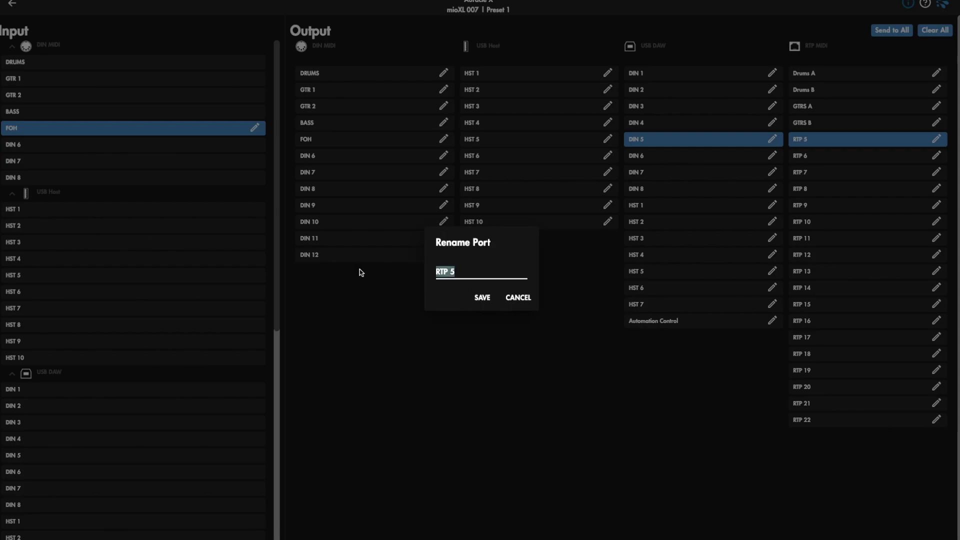
type("FOH")
key("Return")
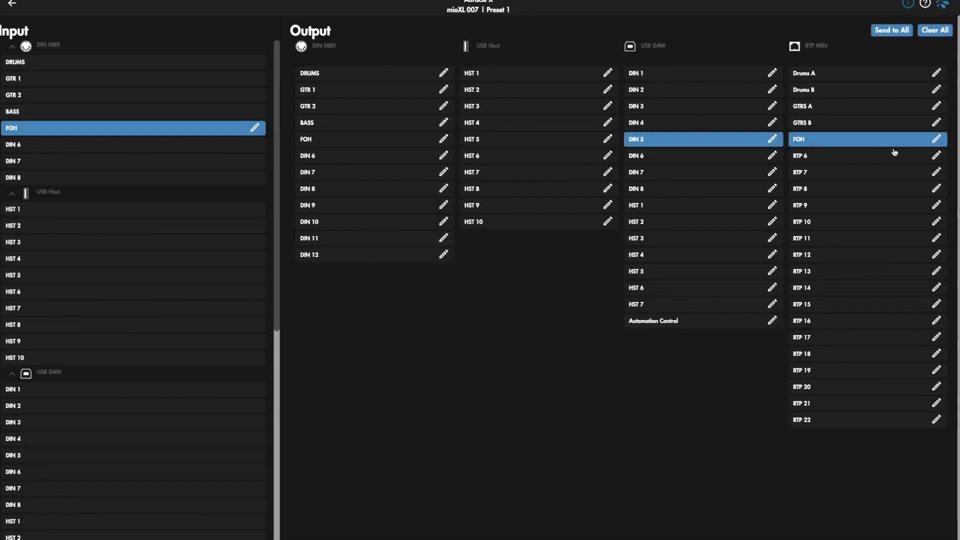
left_click(937, 139)
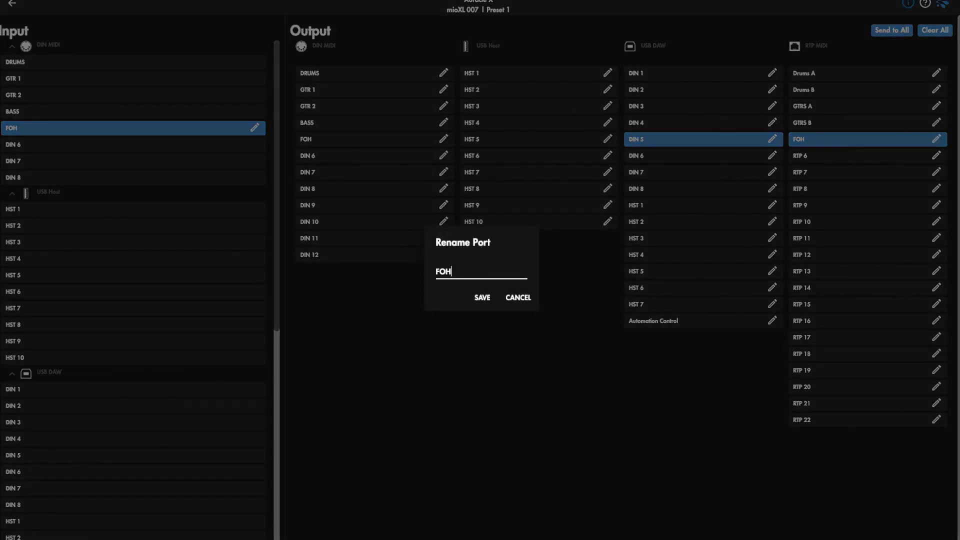
type("A")
key("Return")
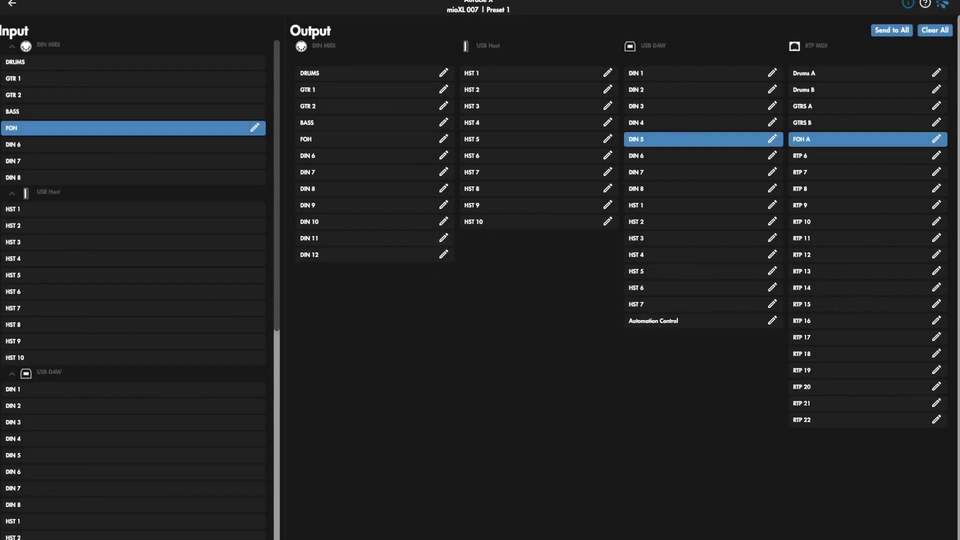
Rename the RTP 6 port to FOH B and route the FOH input to it
left_click(937, 155)
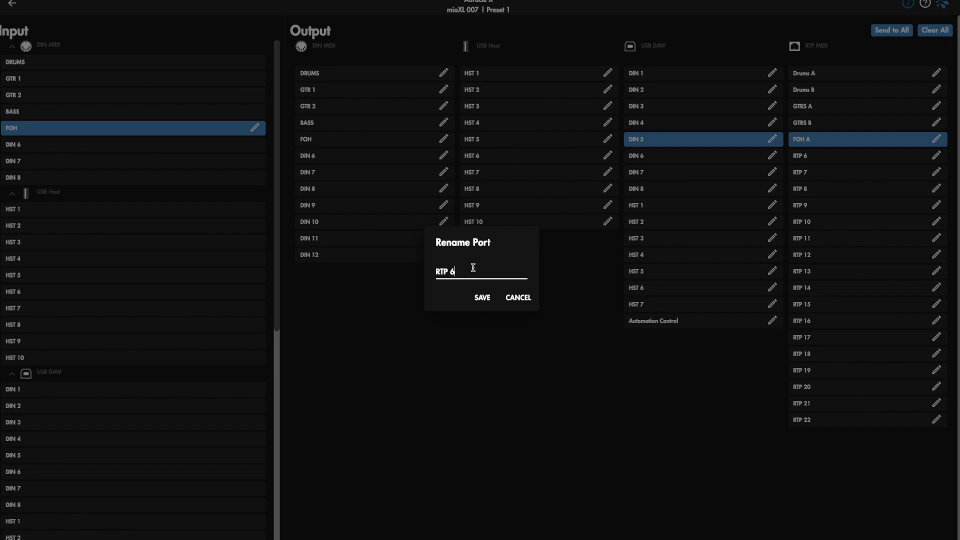
left_click_drag(472, 270, 363, 271)
type("FOH B")
key("Return")
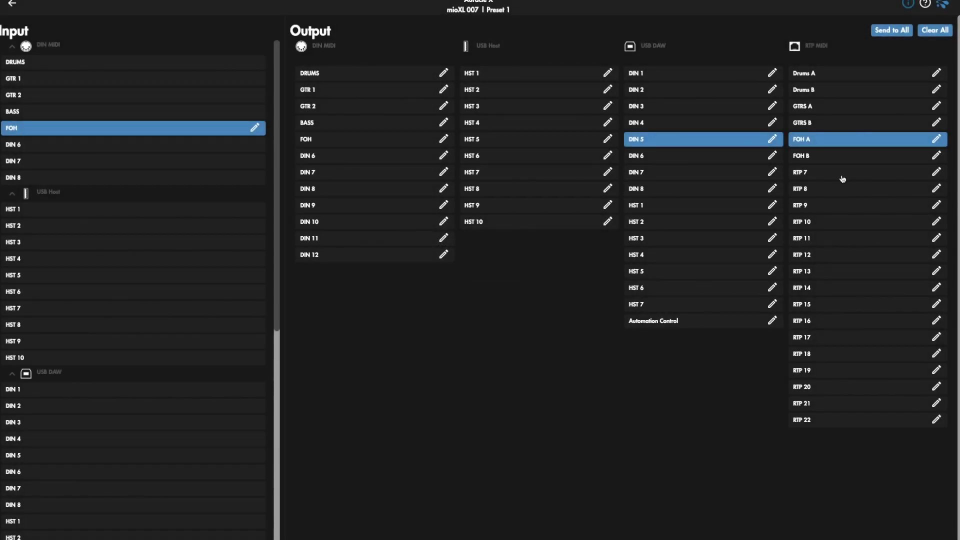
left_click(823, 155)
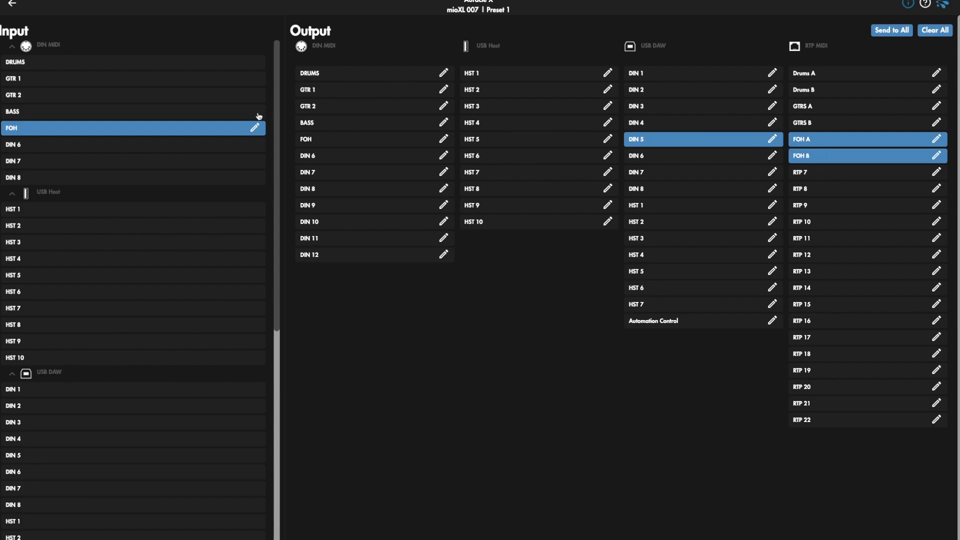
left_click(102, 66)
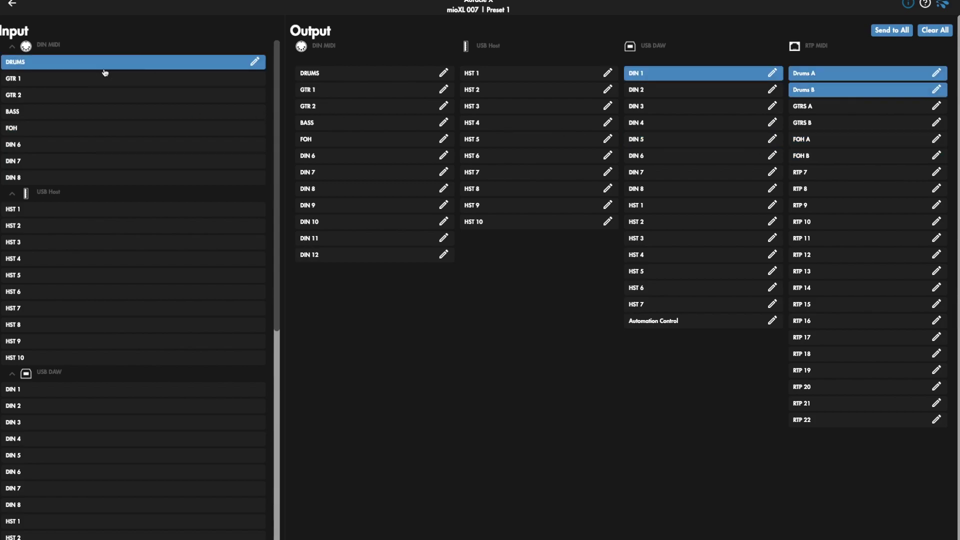
left_click(96, 81)
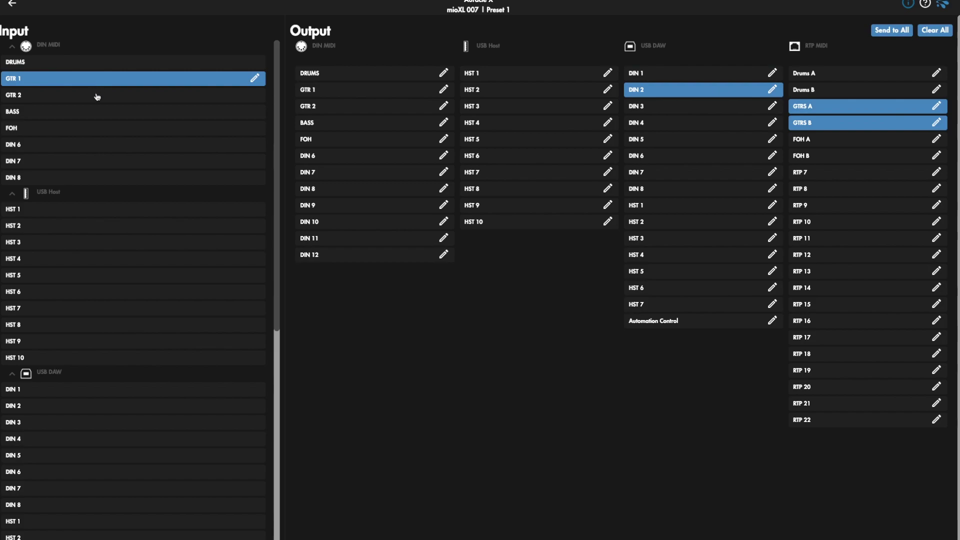
left_click(94, 99)
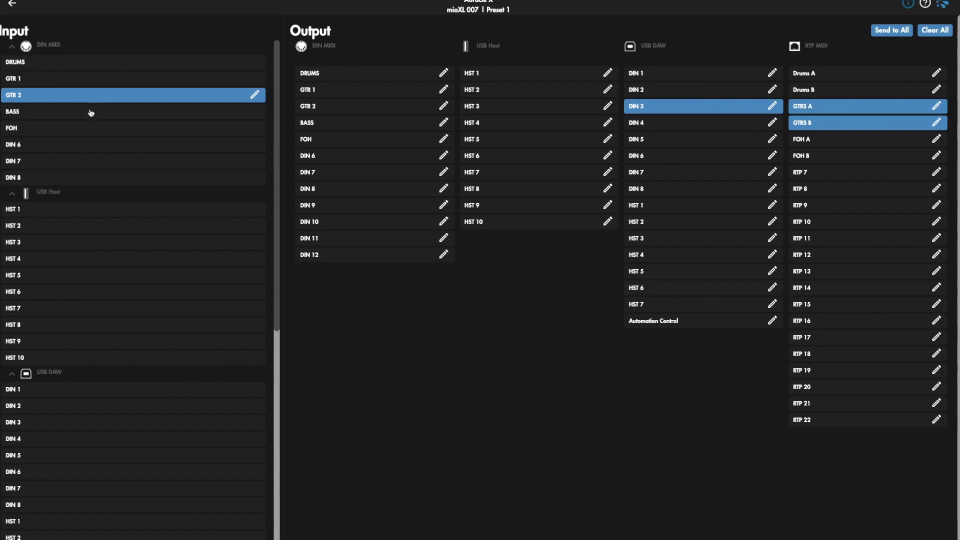
left_click(89, 116)
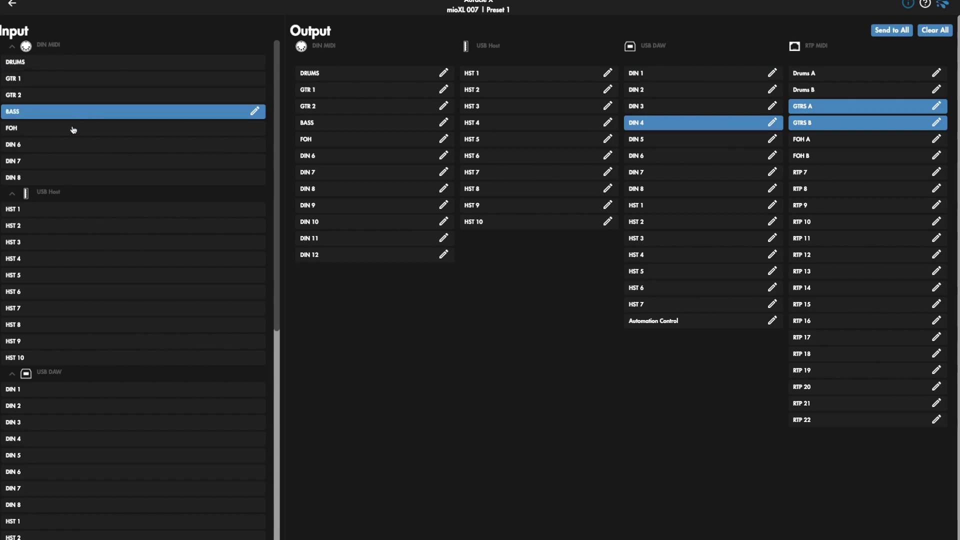
left_click(79, 129)
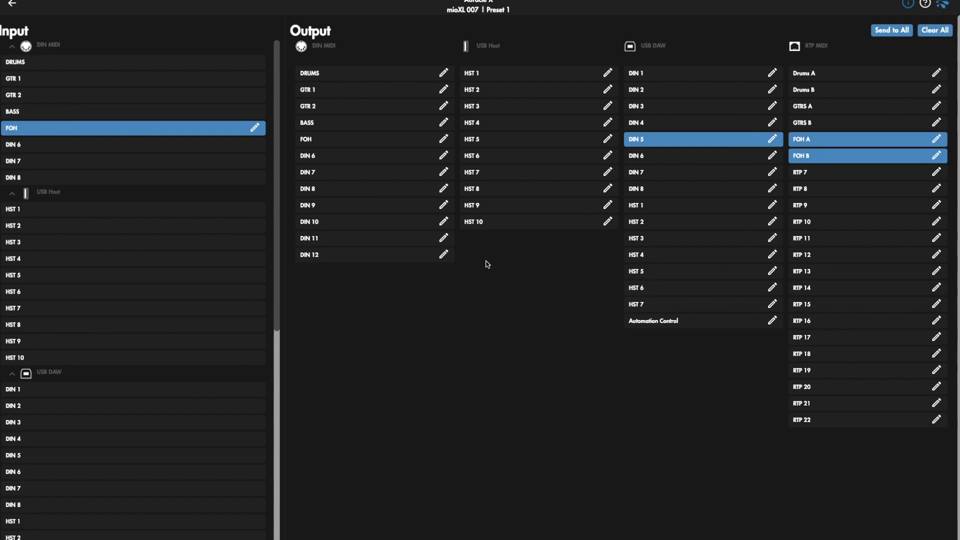
left_click(38, 80)
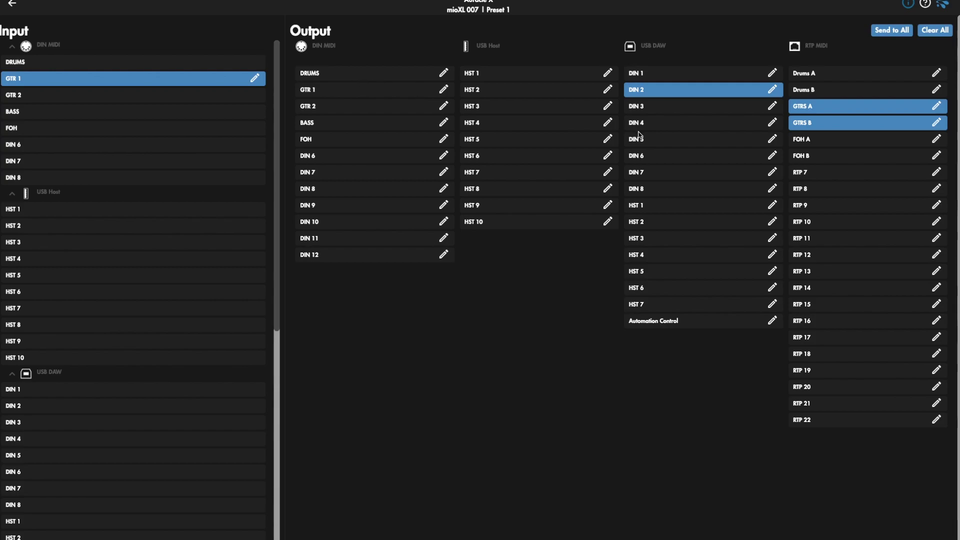
left_click(52, 67)
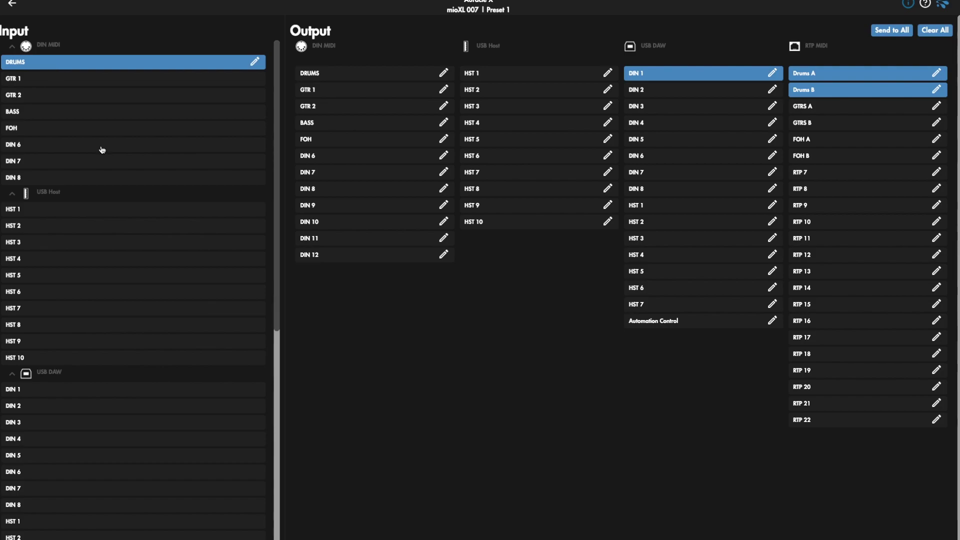
scroll(118, 146, "down", 10)
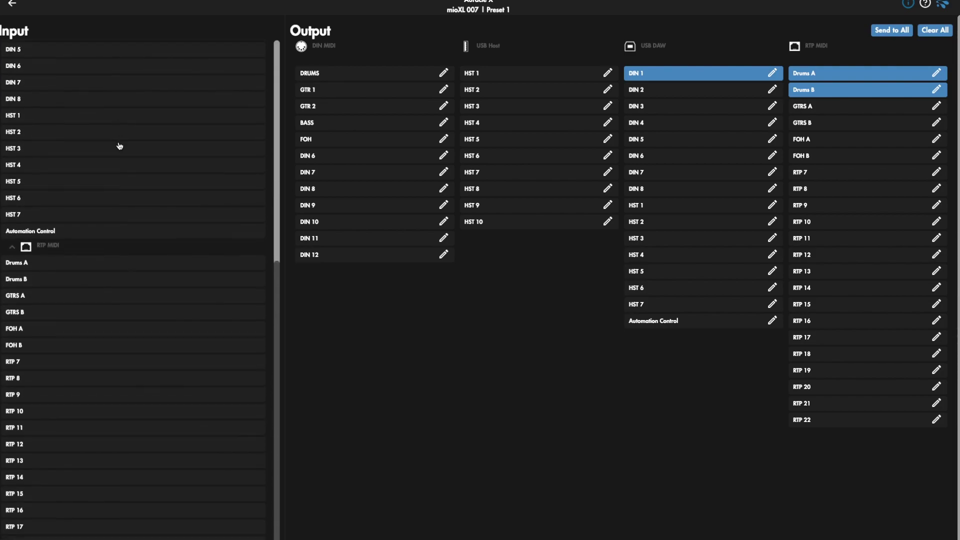
Among the RTP inputs, unroute Drums B from GTR 1 and send GTRS A to GTR 1 and BASS
scroll(120, 148, "down", 1)
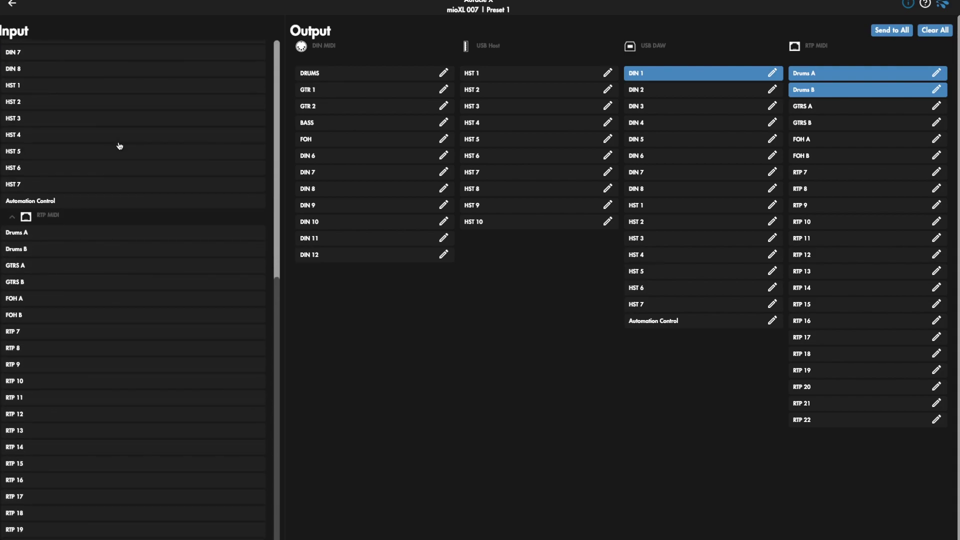
left_click(52, 236)
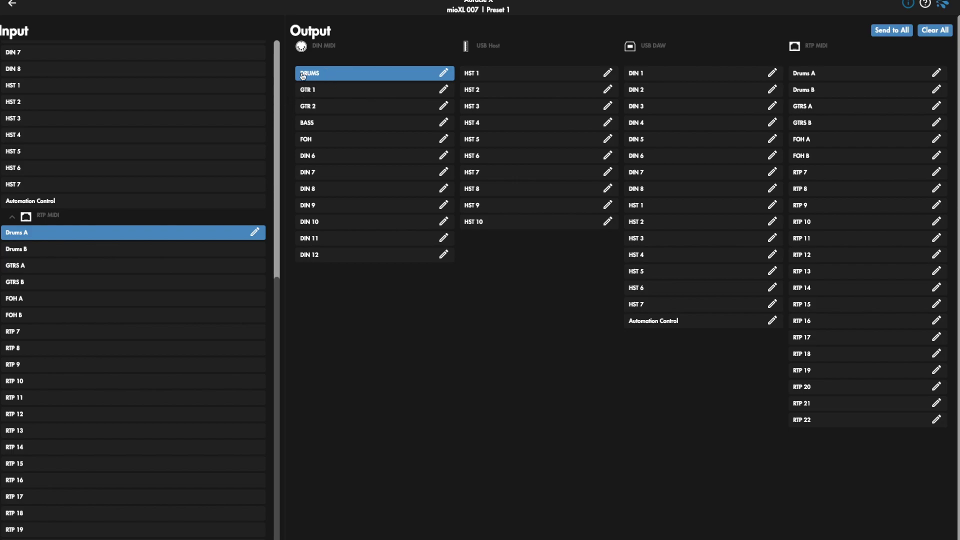
left_click(85, 250)
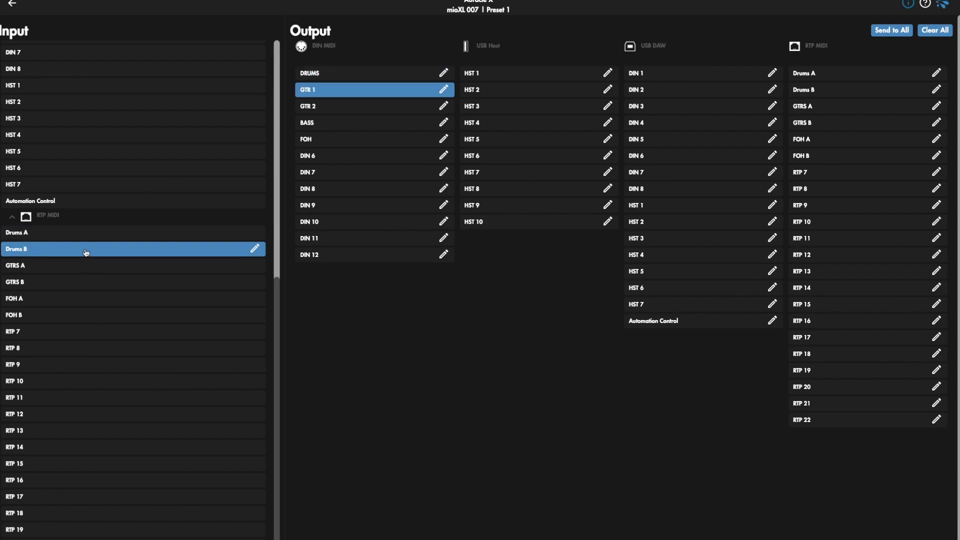
left_click(319, 93)
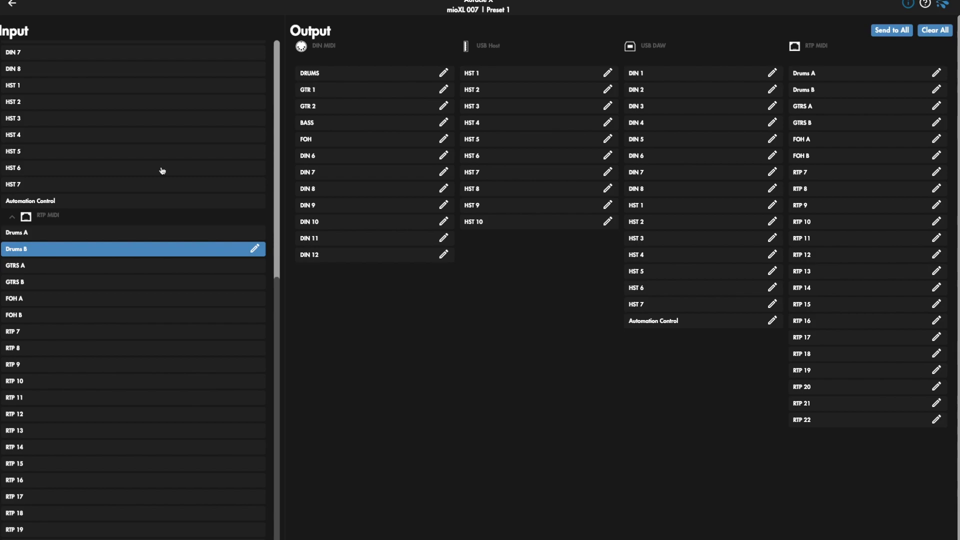
left_click(86, 267)
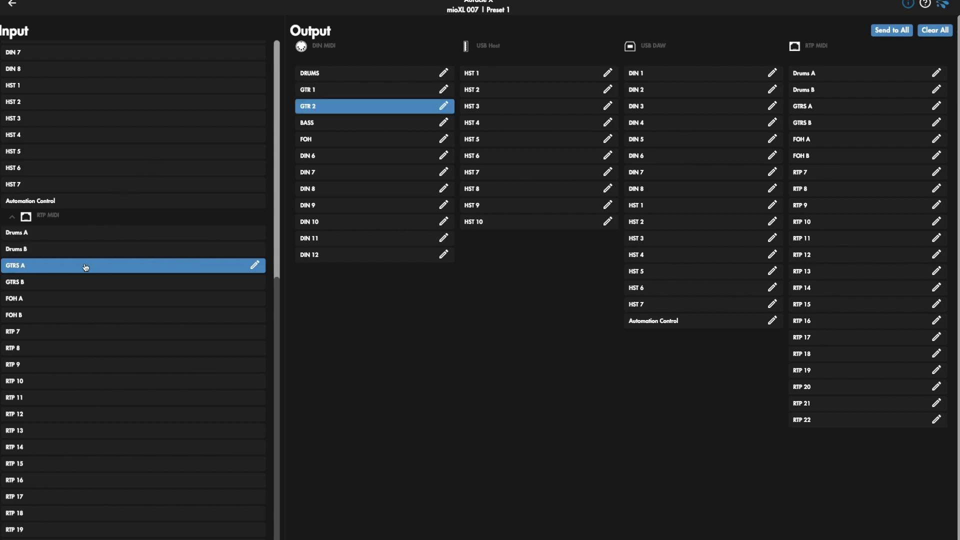
left_click(317, 93)
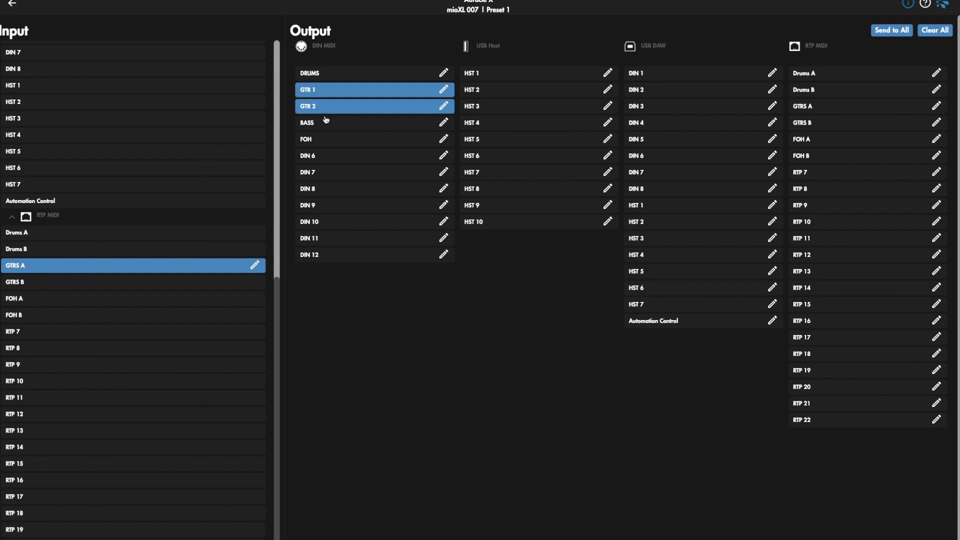
left_click(325, 123)
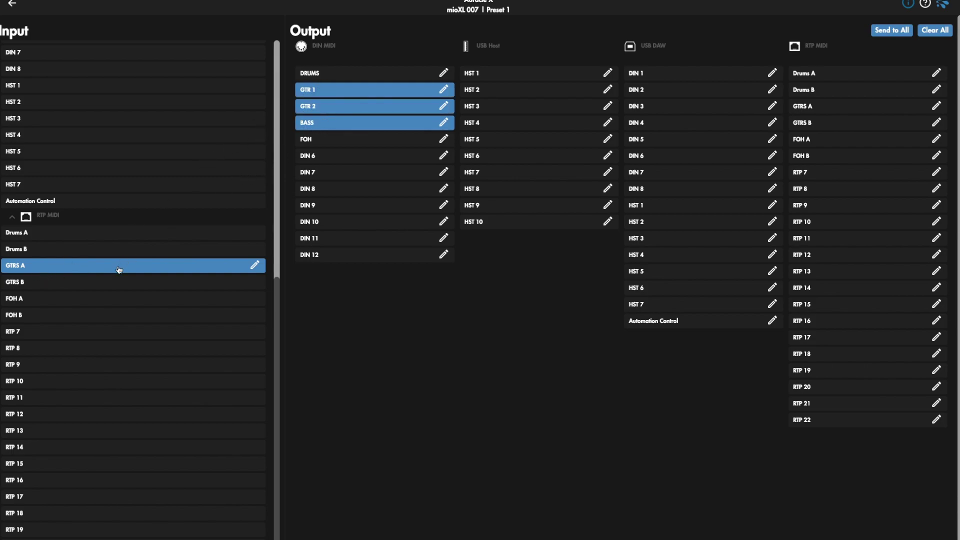
Disconnect GTRS B from the BASS output and FOH B from DIN 6
left_click(100, 281)
left_click(318, 127)
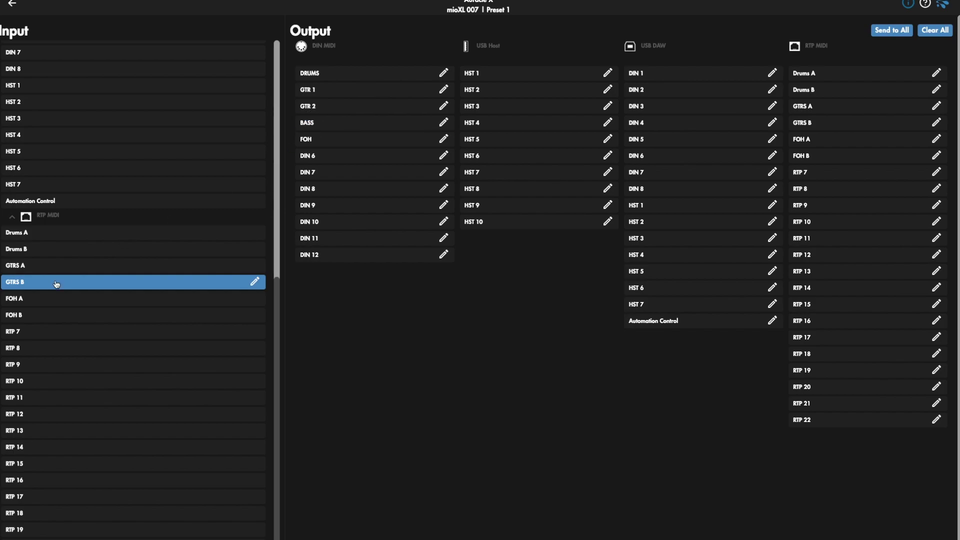
left_click(35, 300)
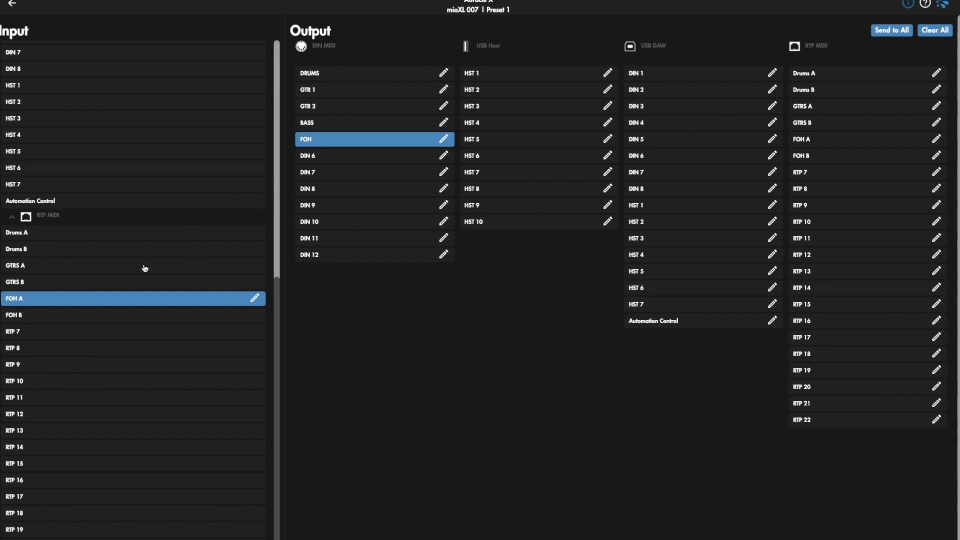
left_click(87, 314)
left_click(334, 160)
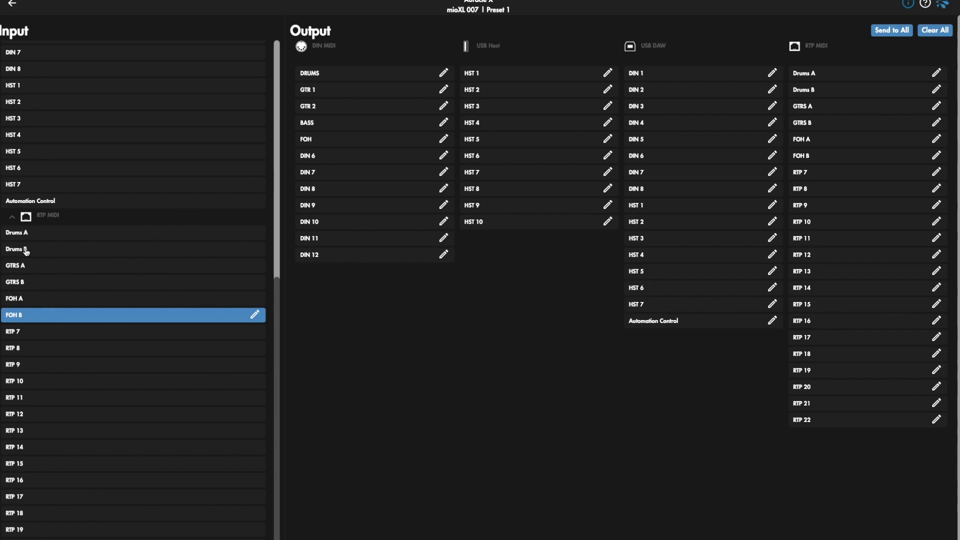
left_click(12, 14)
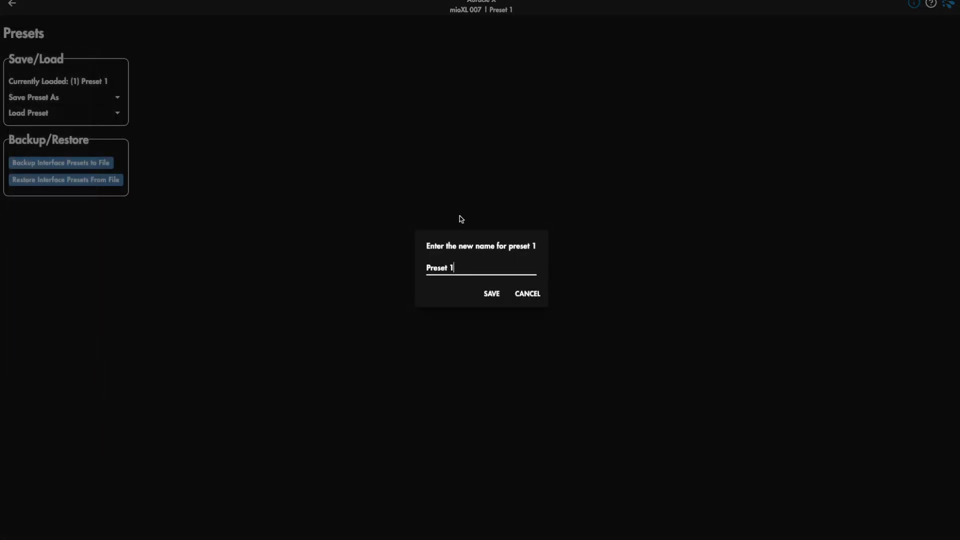
Save preset 1 as 'Main A', then load Preset 2 and return to MIDI Routing
left_click_drag(462, 268, 390, 268)
type("Main A")
key("Return")
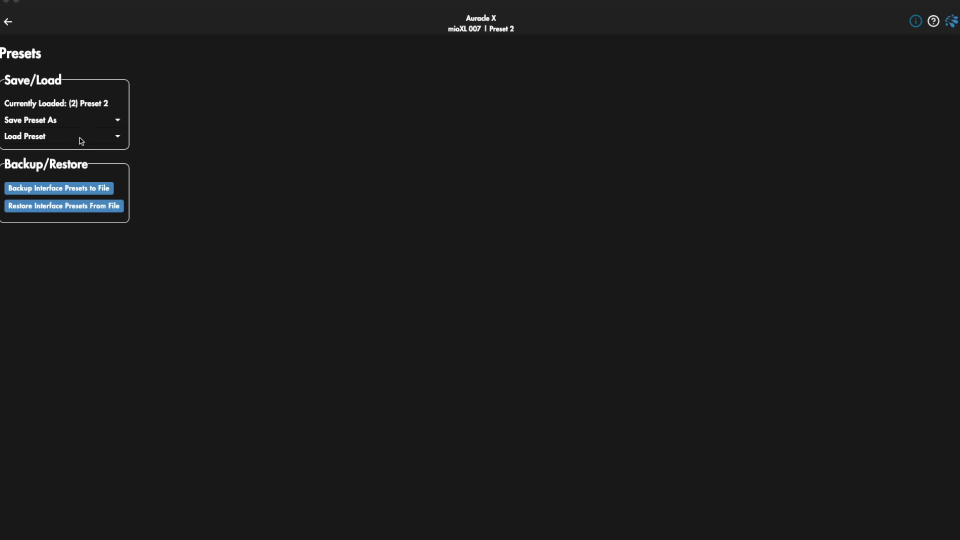
left_click(50, 142)
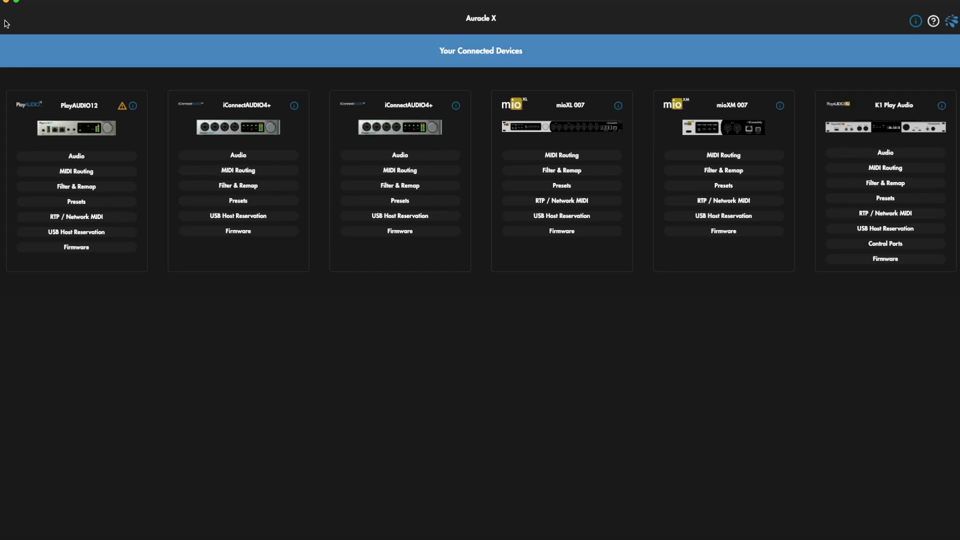
left_click(566, 158)
Send DRUMS also to Drums B, and GTR 1 to GTRS A and GTRS B instead of Drums B
left_click(175, 91)
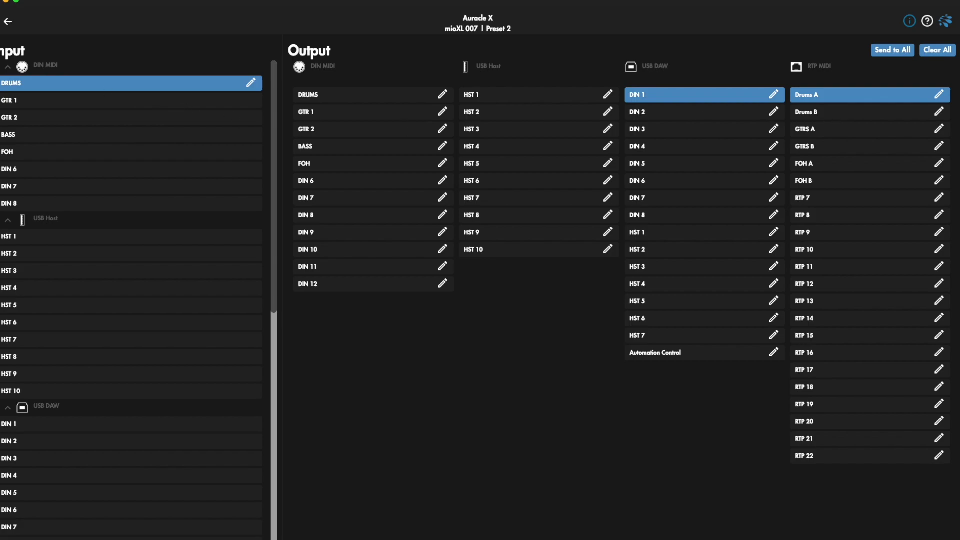
left_click(817, 113)
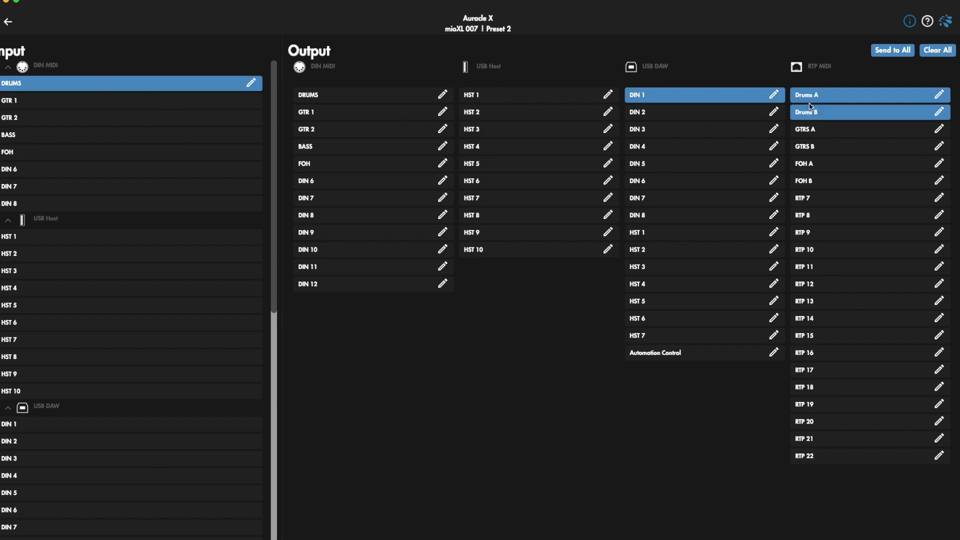
left_click(104, 103)
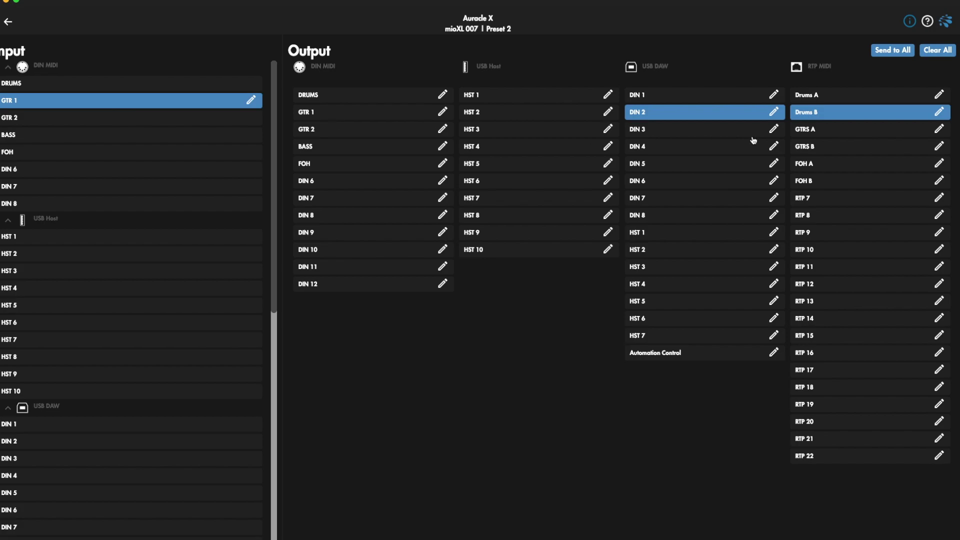
left_click(821, 130)
left_click(825, 147)
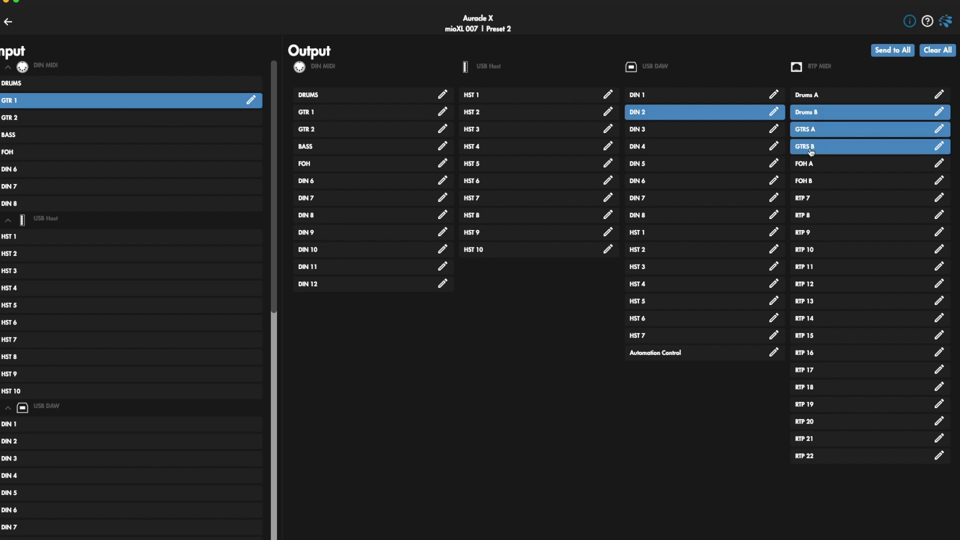
left_click(838, 114)
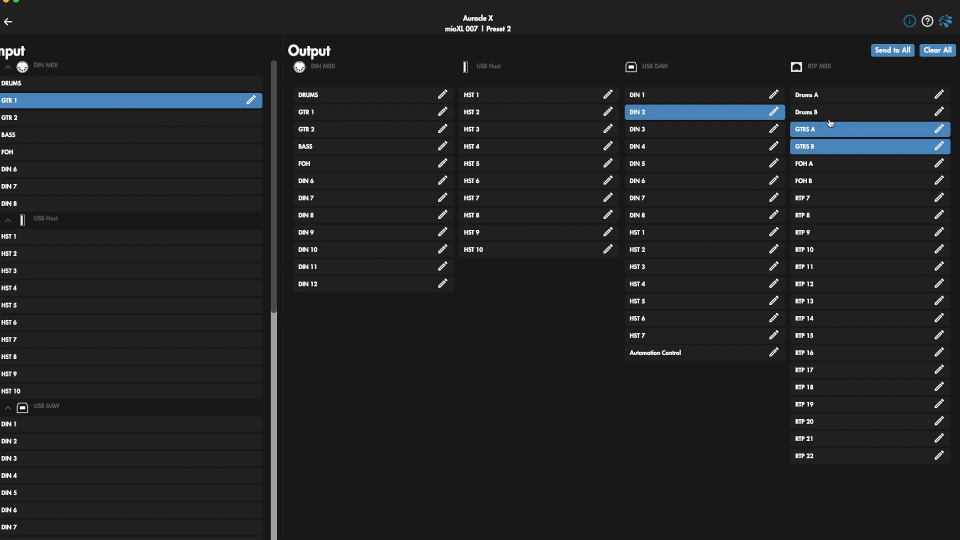
Add GTRS B to GTR 2, GTRS A to BASS, and FOH B to the FOH input
left_click(95, 118)
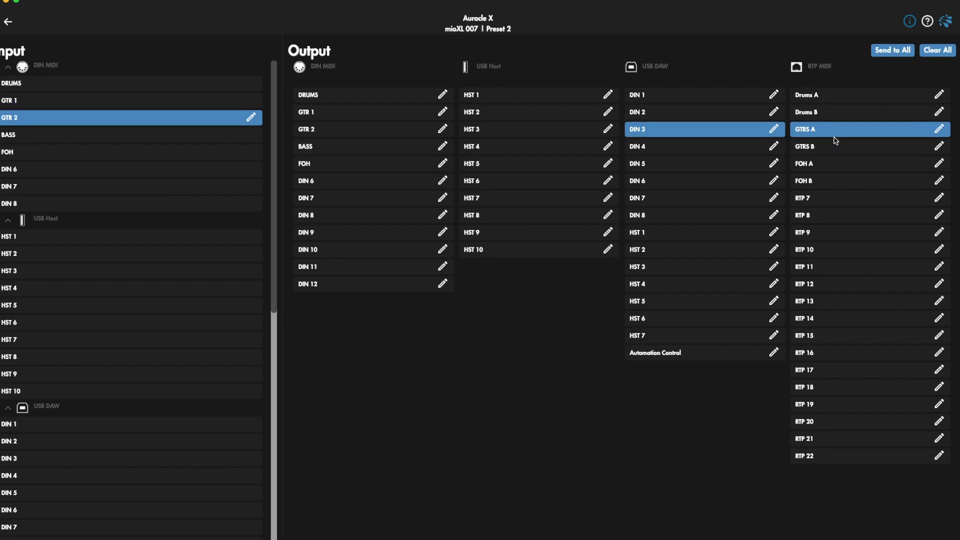
left_click(823, 148)
left_click(99, 144)
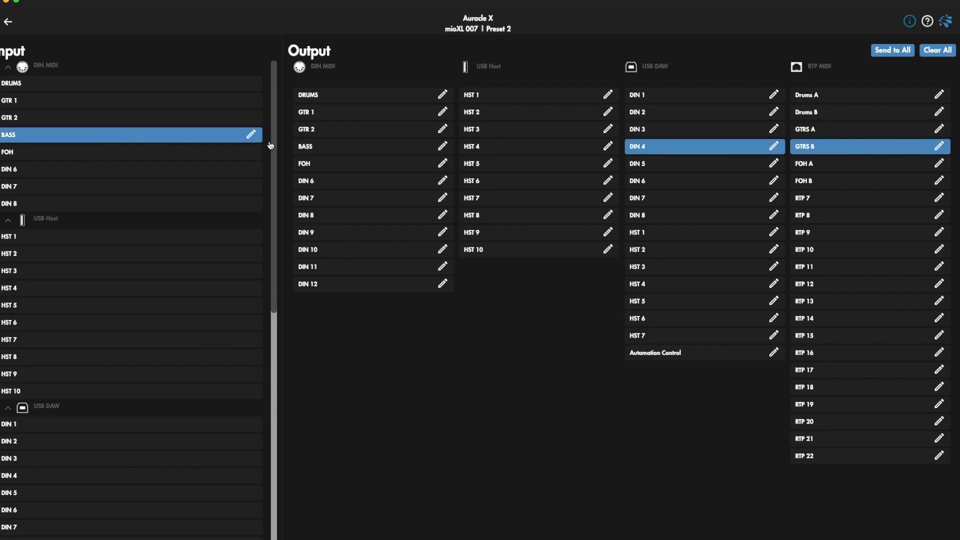
left_click(812, 131)
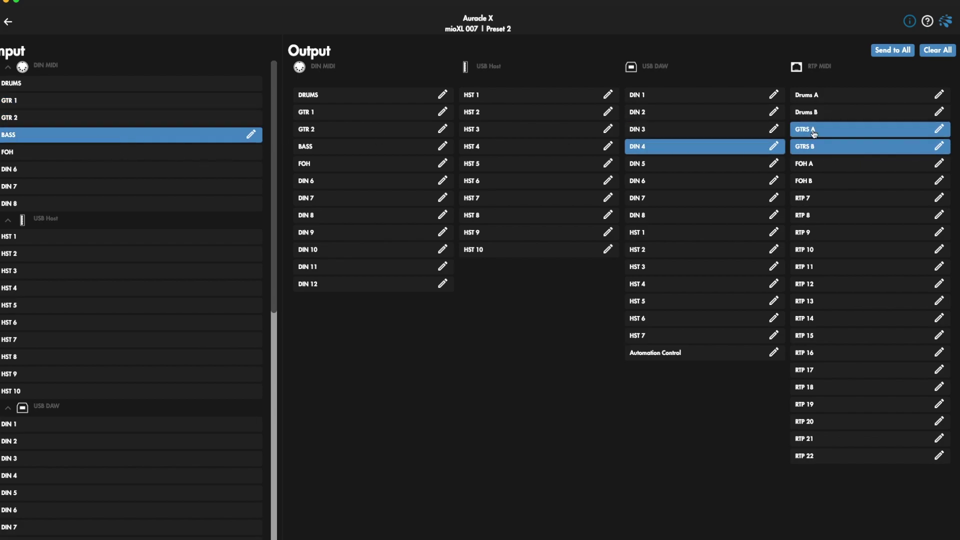
left_click(107, 154)
left_click(850, 183)
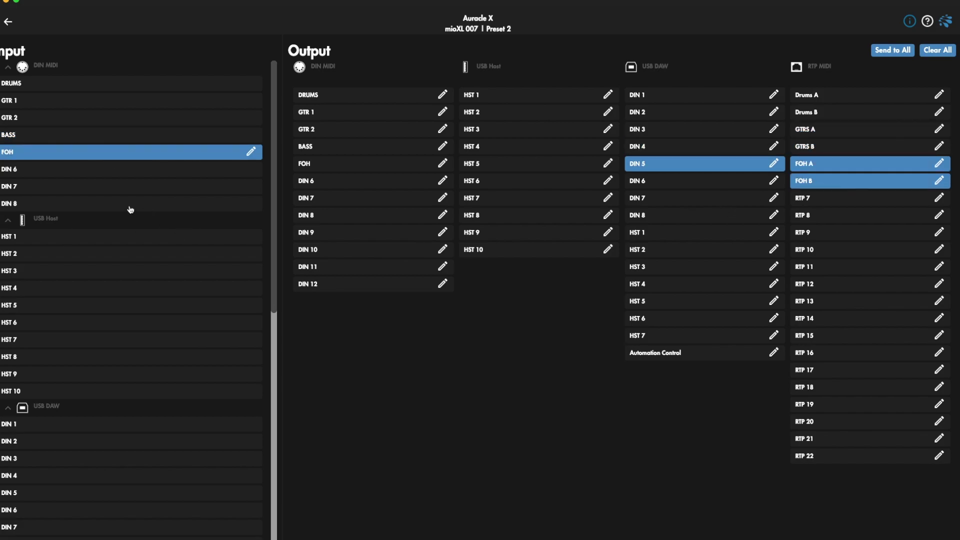
scroll(125, 209, "down", 5)
Unroute Drums A from DRUMS, and send Drums B to DRUMS instead of GTR 1
scroll(121, 209, "down", 4)
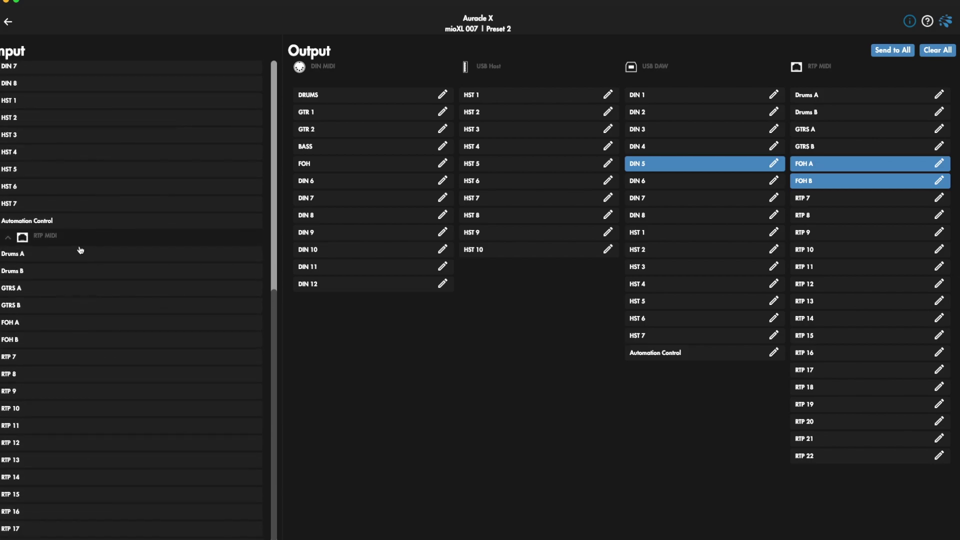
left_click(72, 256)
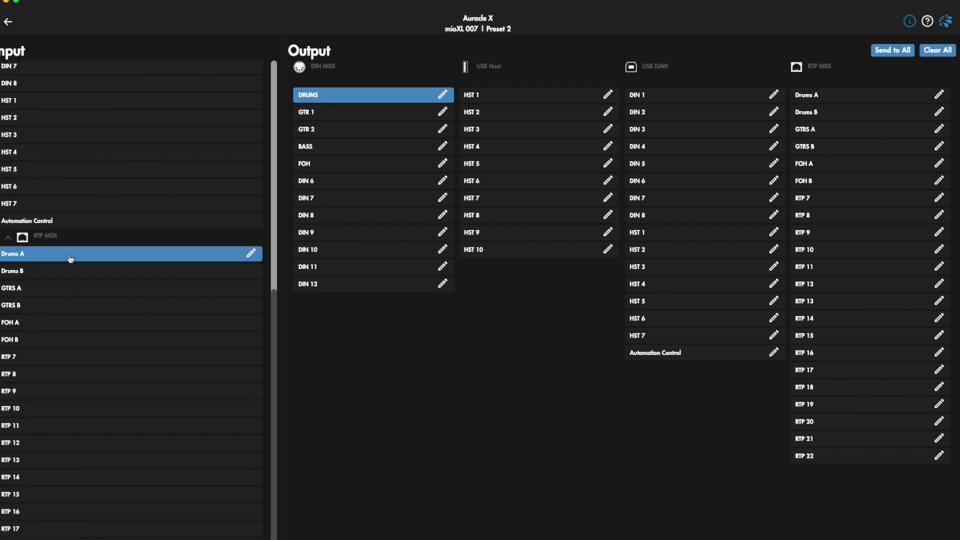
left_click(330, 96)
left_click(138, 272)
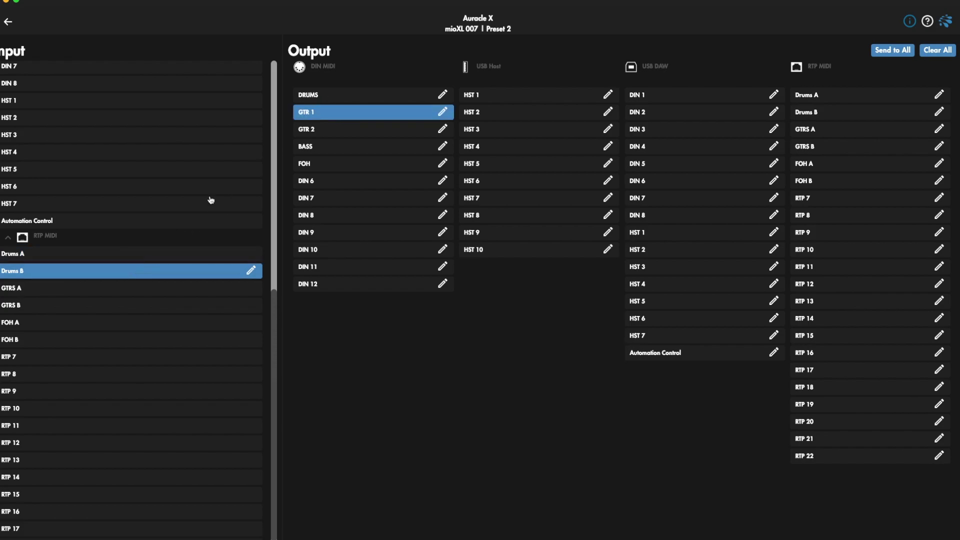
left_click(330, 95)
left_click(320, 114)
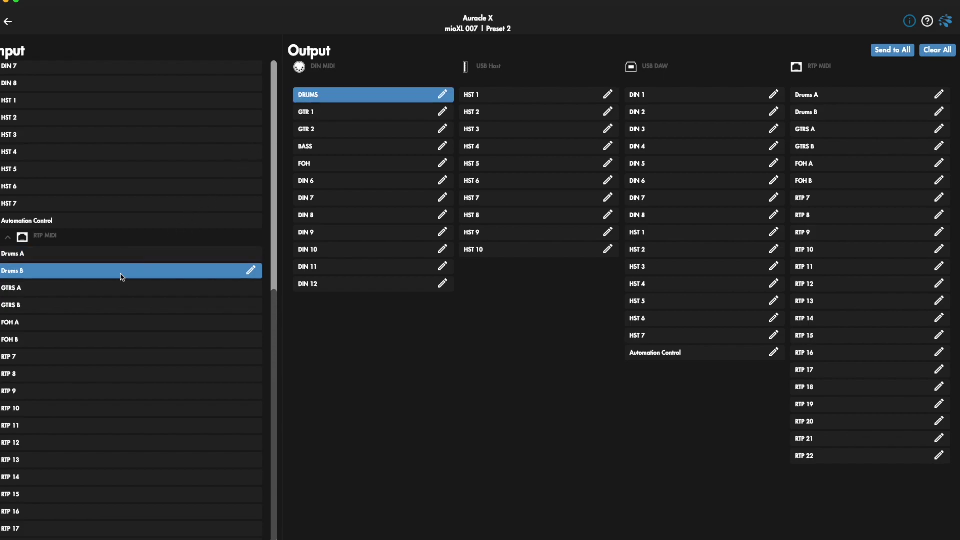
Disconnect GTRS A from GTR 2 and route GTRS B to the guitar and BASS outputs
left_click(102, 290)
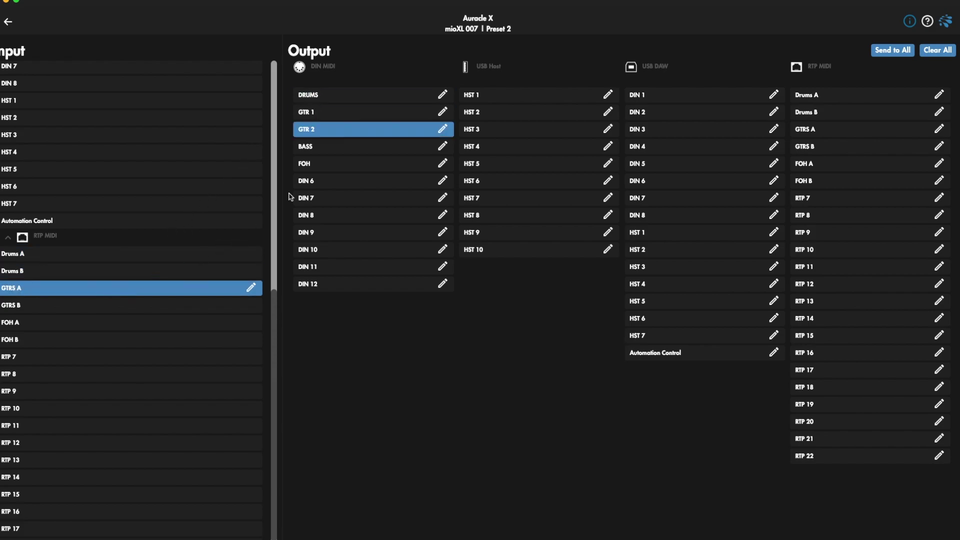
left_click(328, 129)
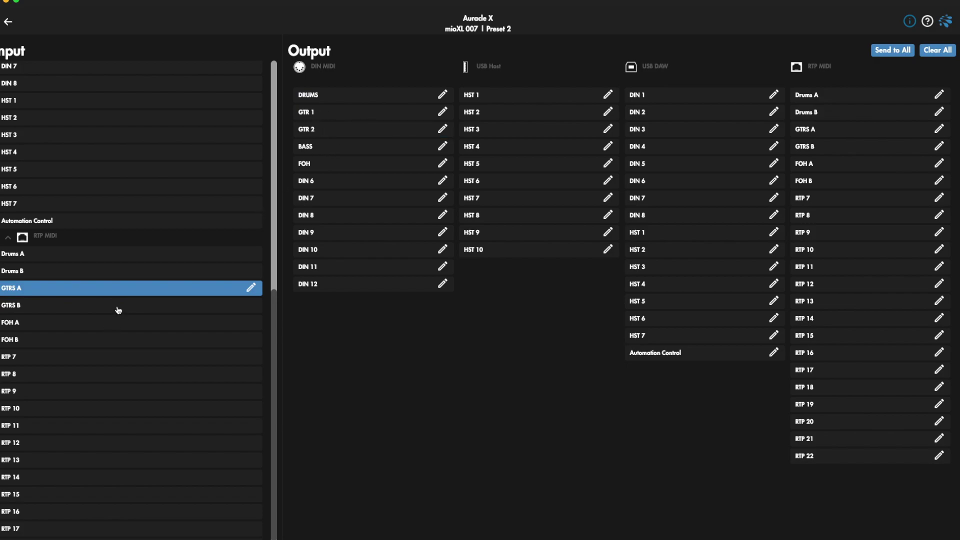
left_click(118, 310)
left_click(326, 128)
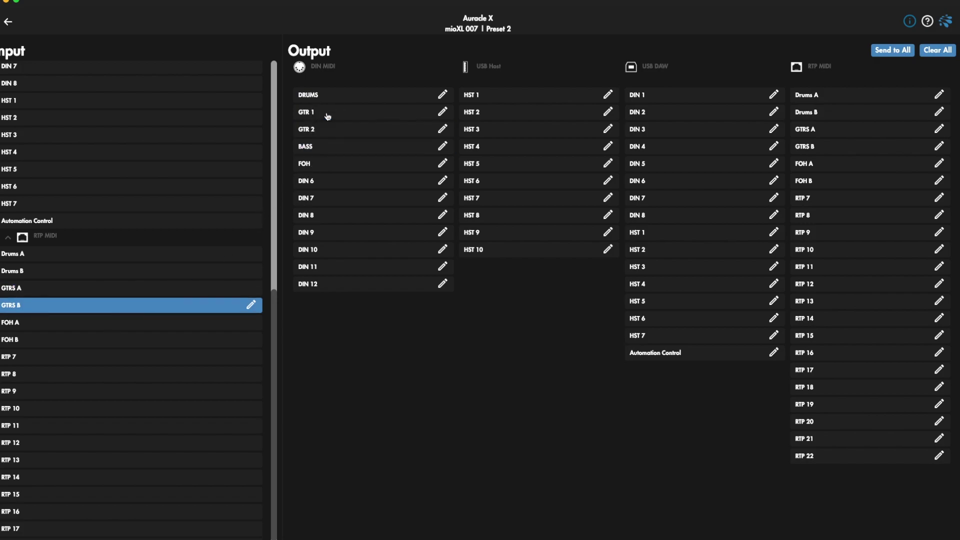
left_click(327, 116)
Move the FOH output from FOH A to FOH B, dropping FOH B's DIN 6 route
left_click(124, 325)
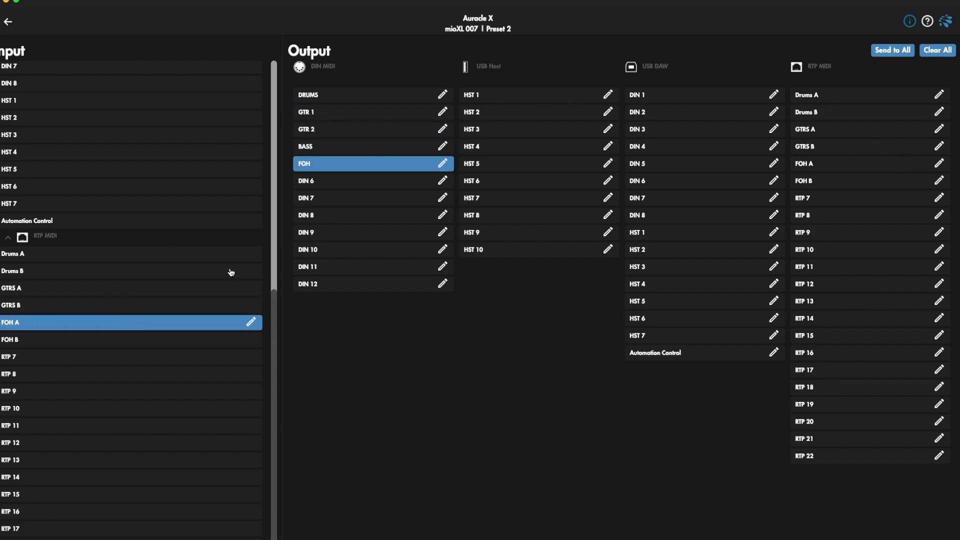
left_click(317, 166)
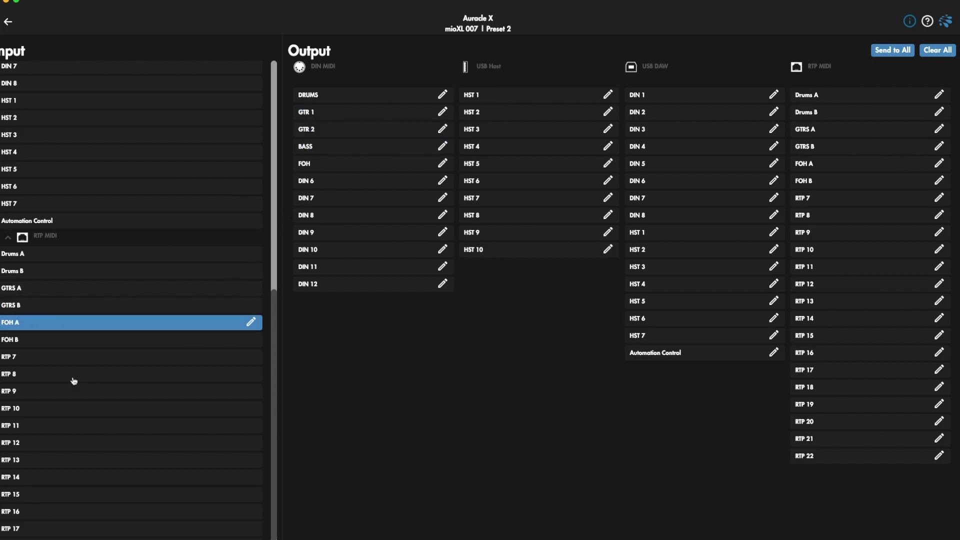
left_click(93, 337)
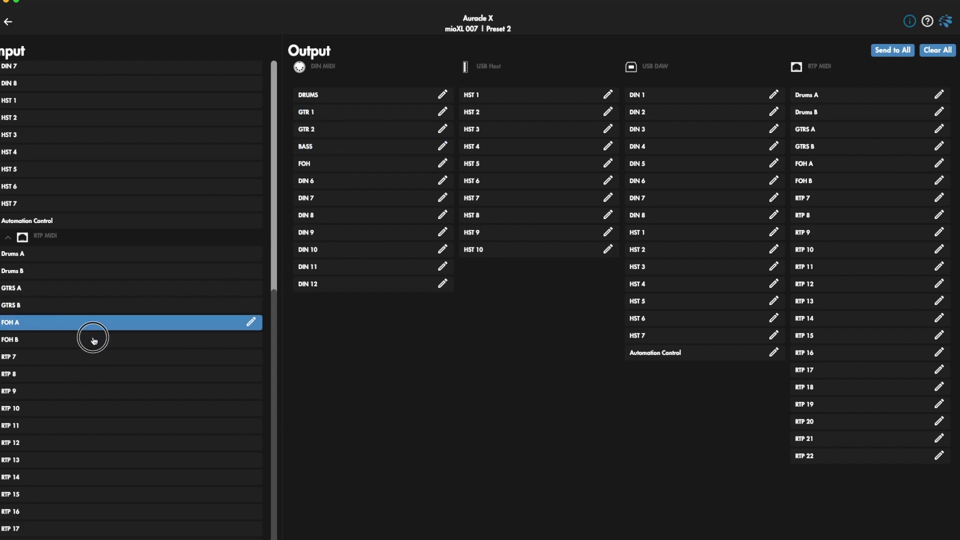
left_click(318, 181)
left_click(322, 169)
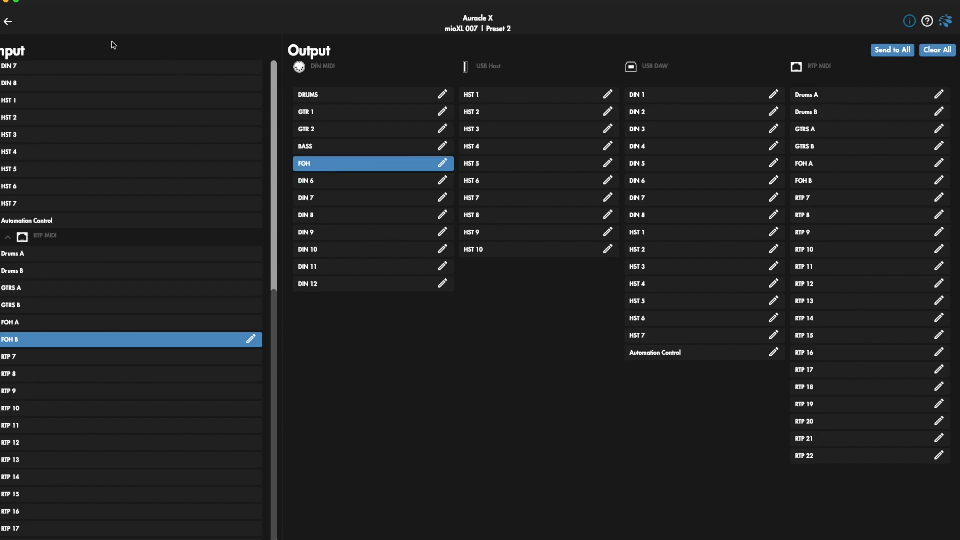
left_click(7, 22)
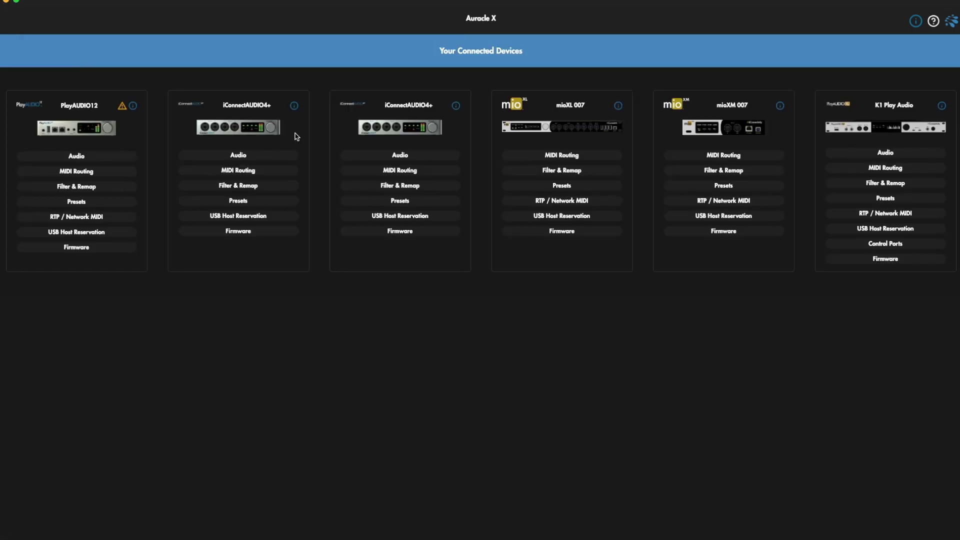